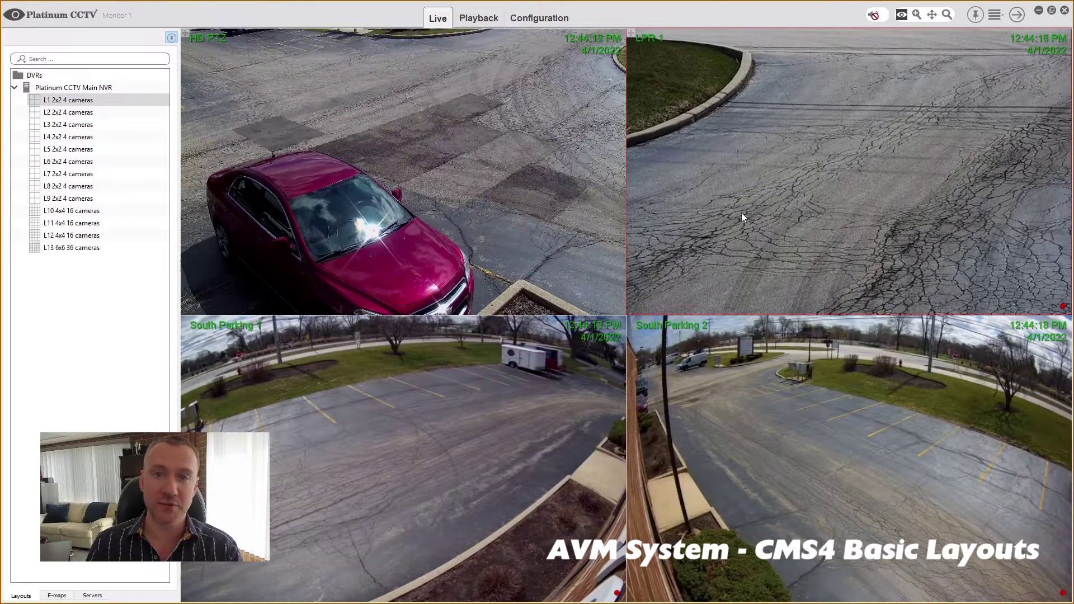
Step: Enable layout editing from the top-right menu, preview L3, then return to the L1 layout
left_click(997, 19)
left_click(996, 21)
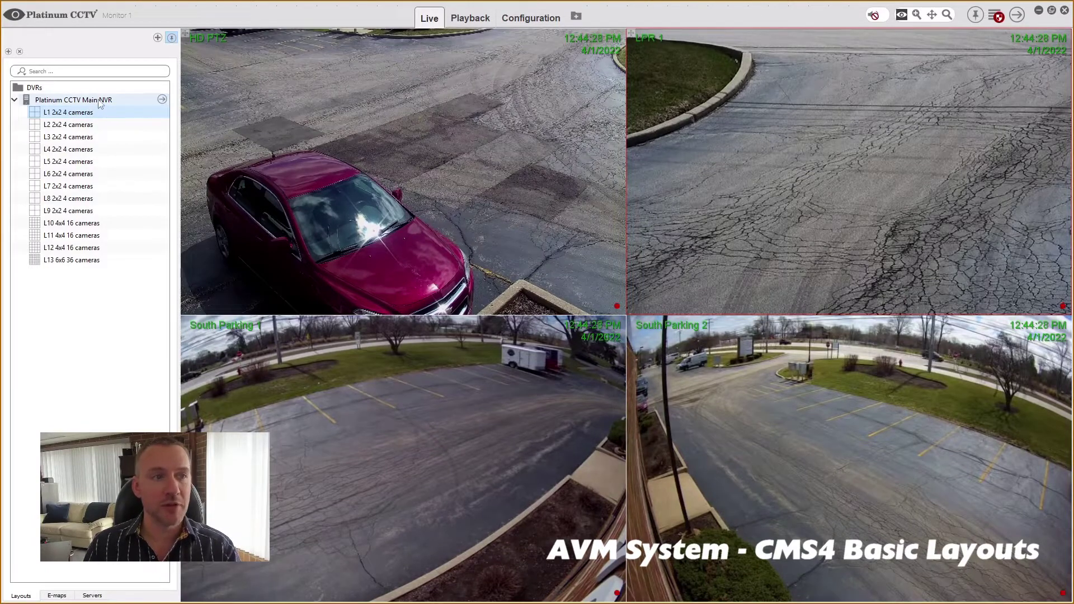
key("Down")
key("Down")
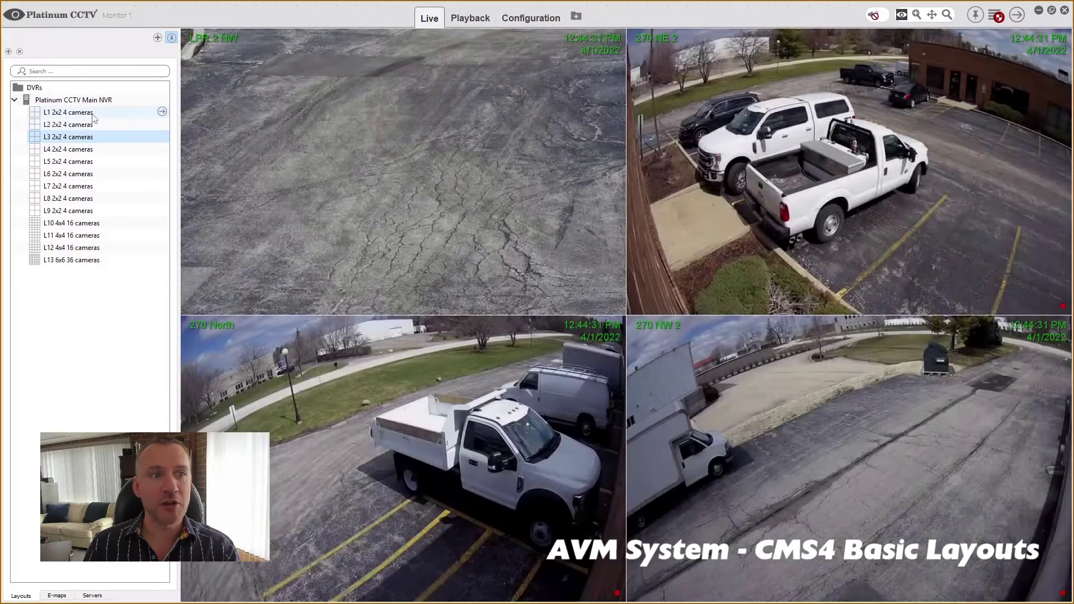
left_click(92, 115)
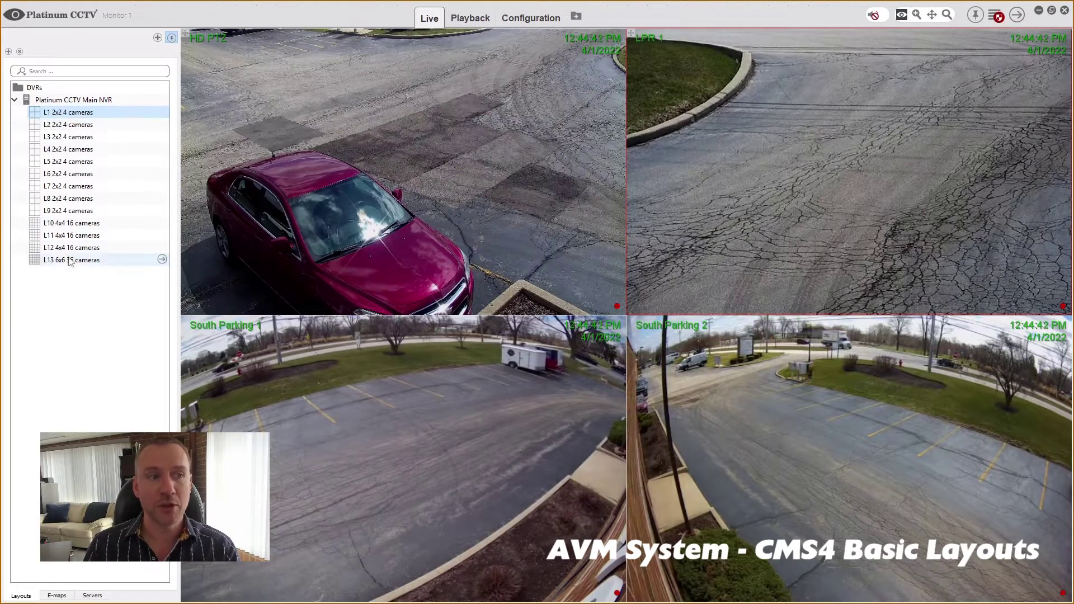
Step: Delete layouts L2 and L3, confirming each Remove element dialog
right_click(73, 125)
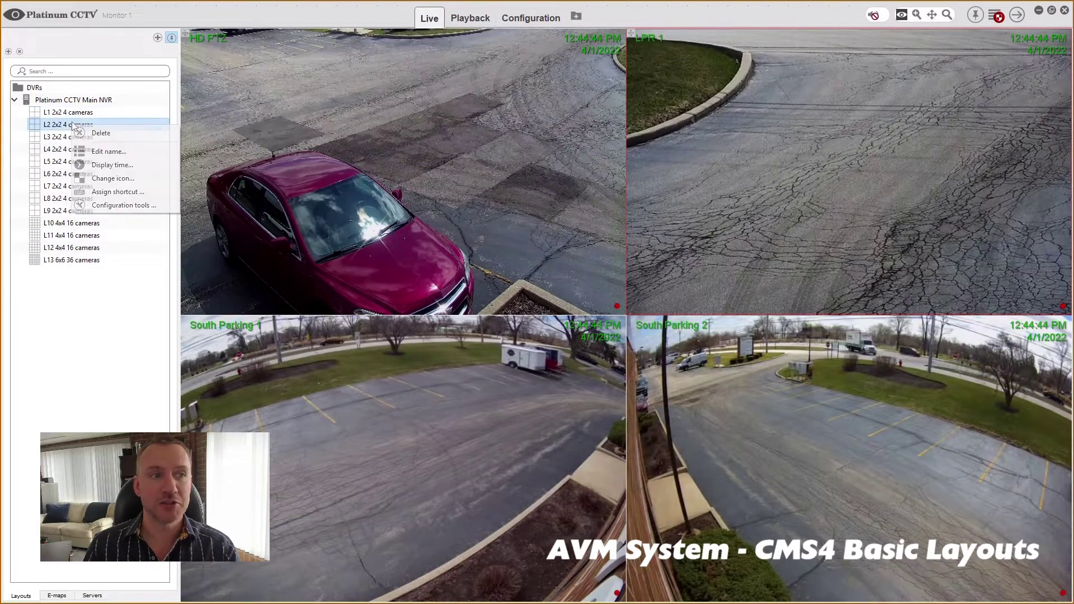
left_click(90, 132)
left_click(552, 317)
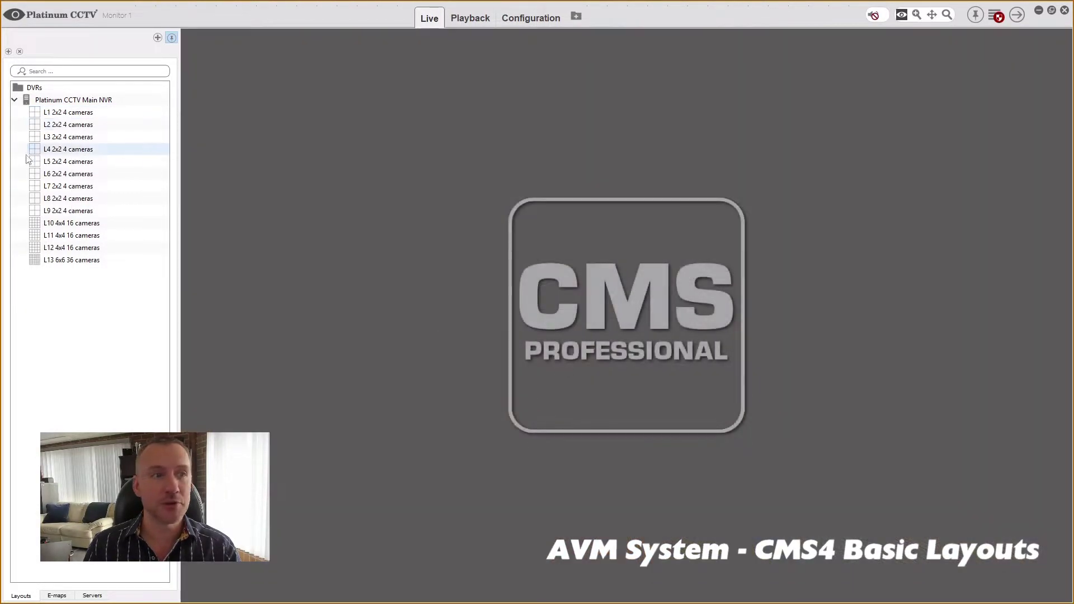
right_click(100, 124)
left_click(105, 133)
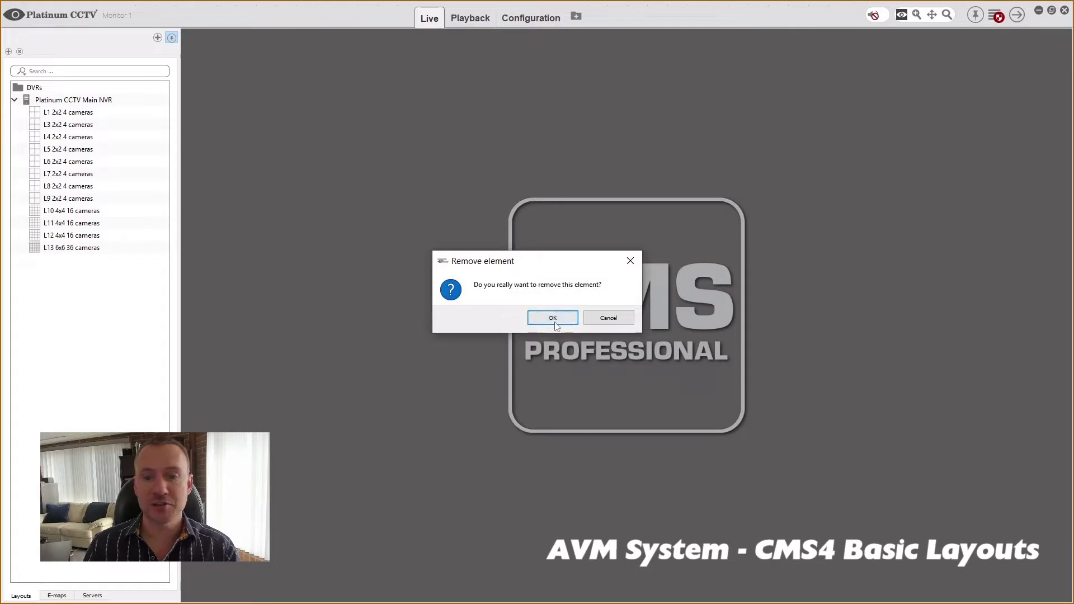
key("Return")
right_click(66, 124)
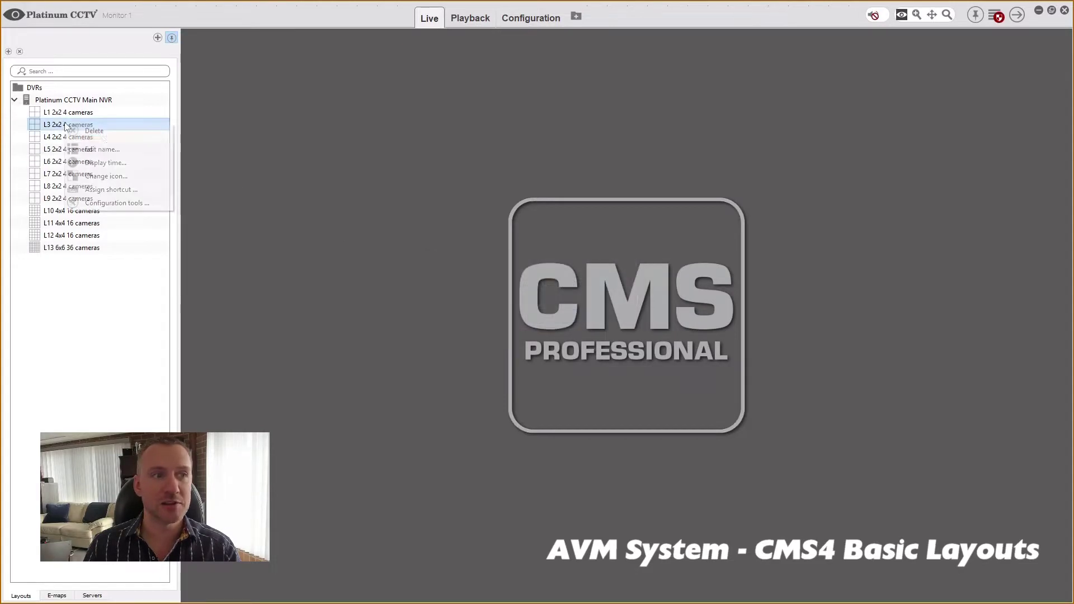
left_click(94, 131)
left_click(554, 318)
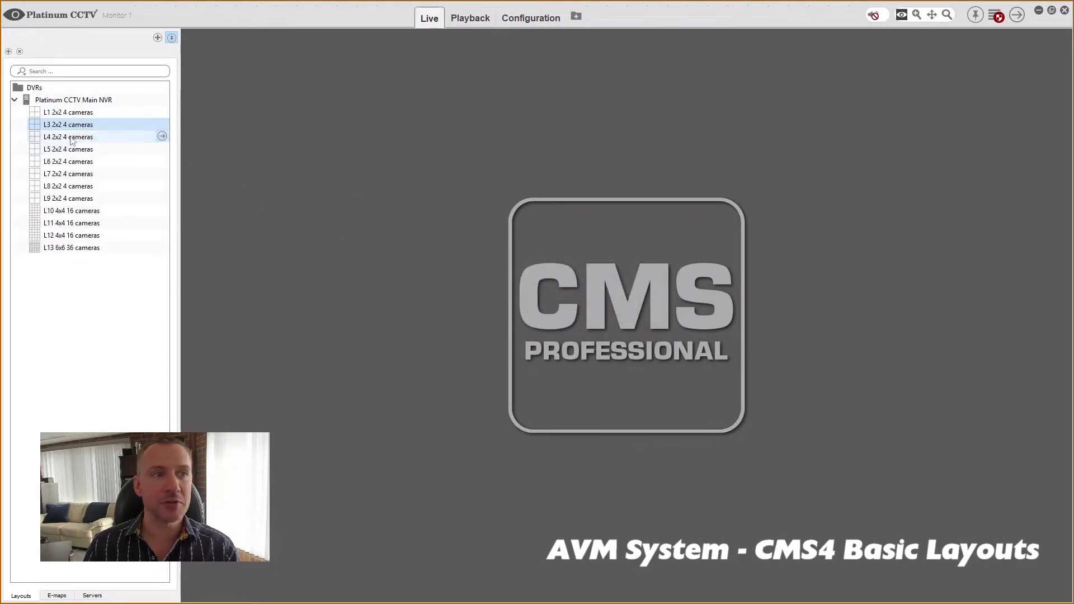
Step: Delete layouts L4 and L6, confirming each removal
right_click(70, 137)
left_click(97, 140)
key("Escape")
left_click(67, 128)
right_click(67, 128)
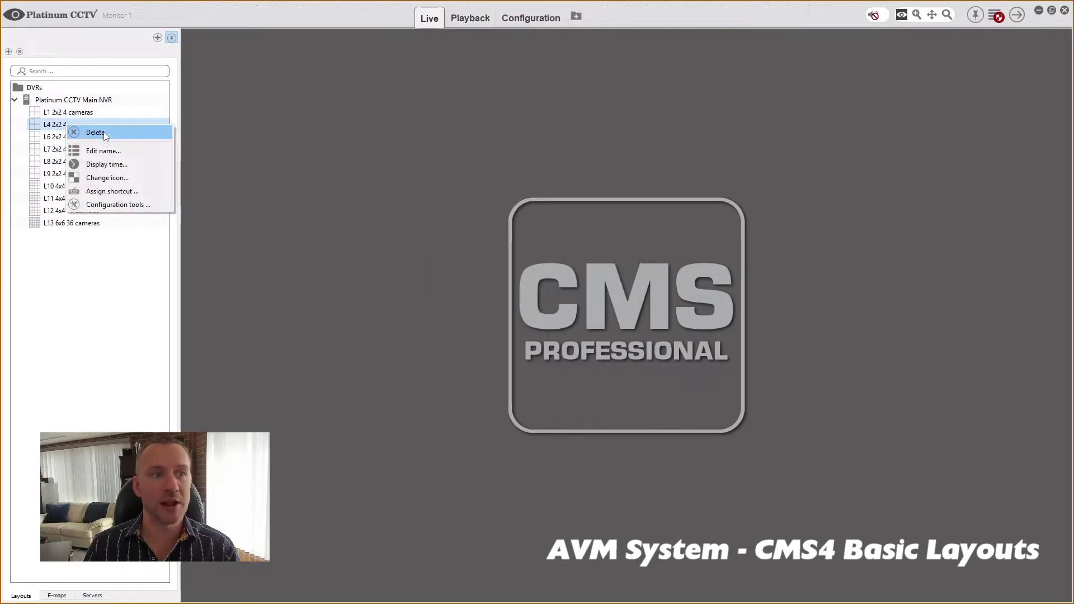
left_click(95, 133)
left_click(554, 317)
right_click(68, 125)
left_click(103, 131)
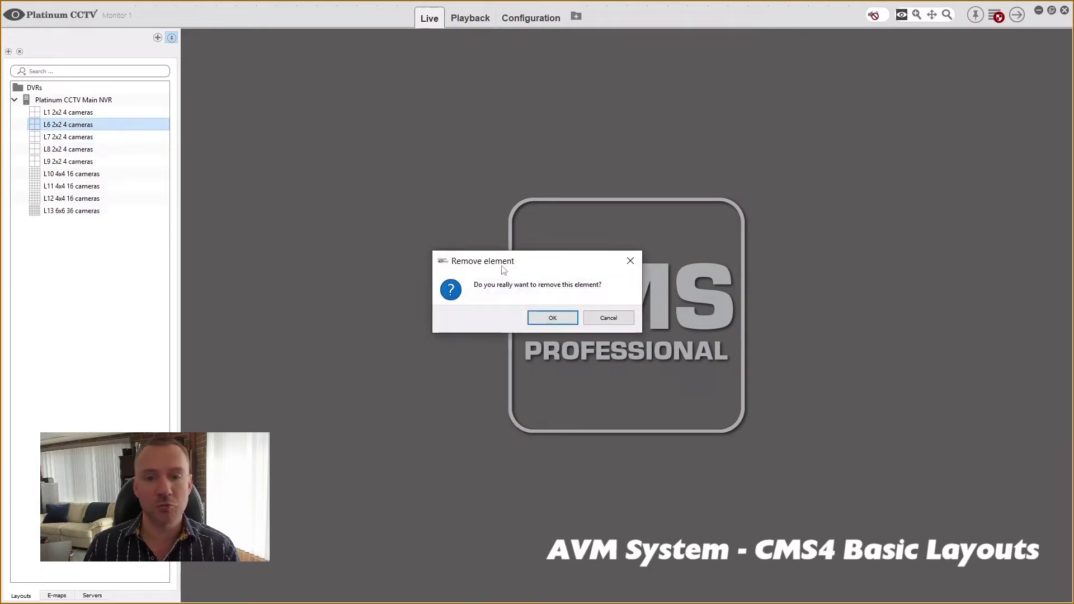
left_click(547, 316)
Step: Delete layouts L8 and L10, confirming each removal
right_click(60, 136)
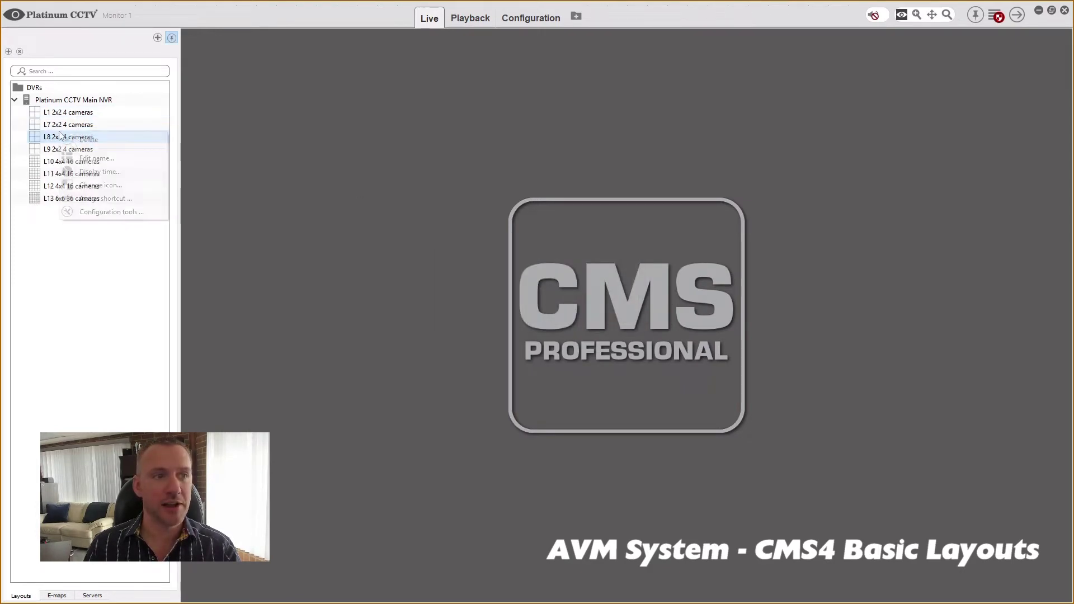
left_click(88, 140)
left_click(607, 316)
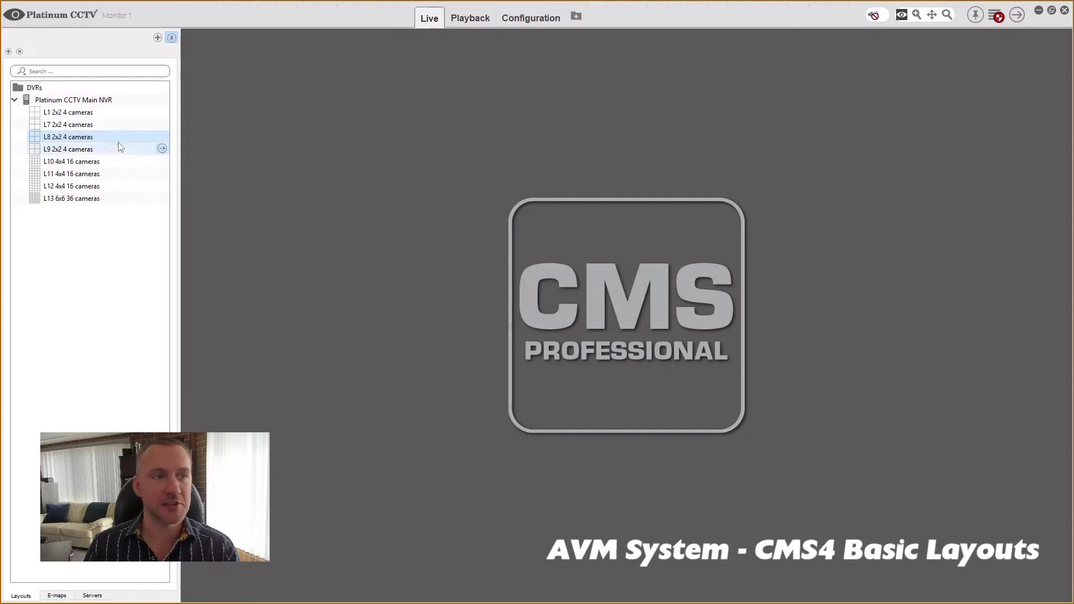
right_click(70, 138)
left_click(94, 144)
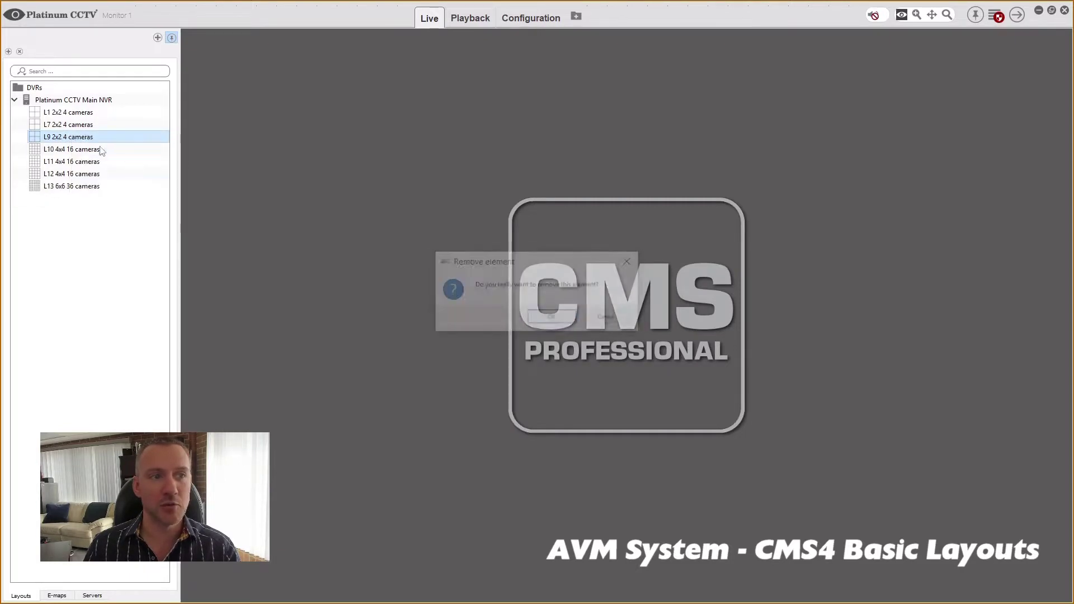
left_click(534, 321)
right_click(69, 136)
left_click(96, 140)
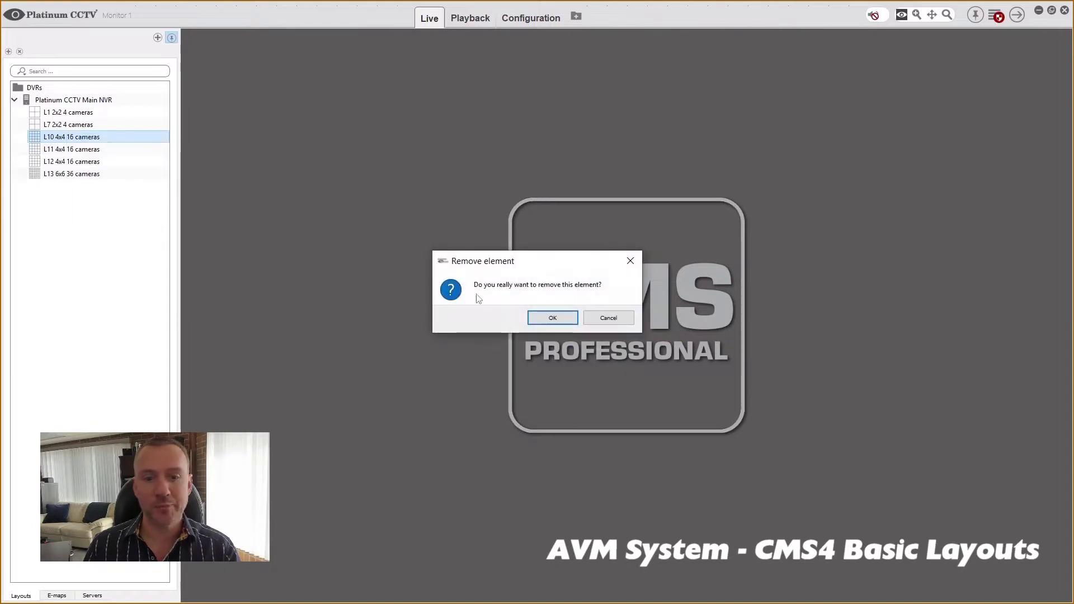
left_click(552, 320)
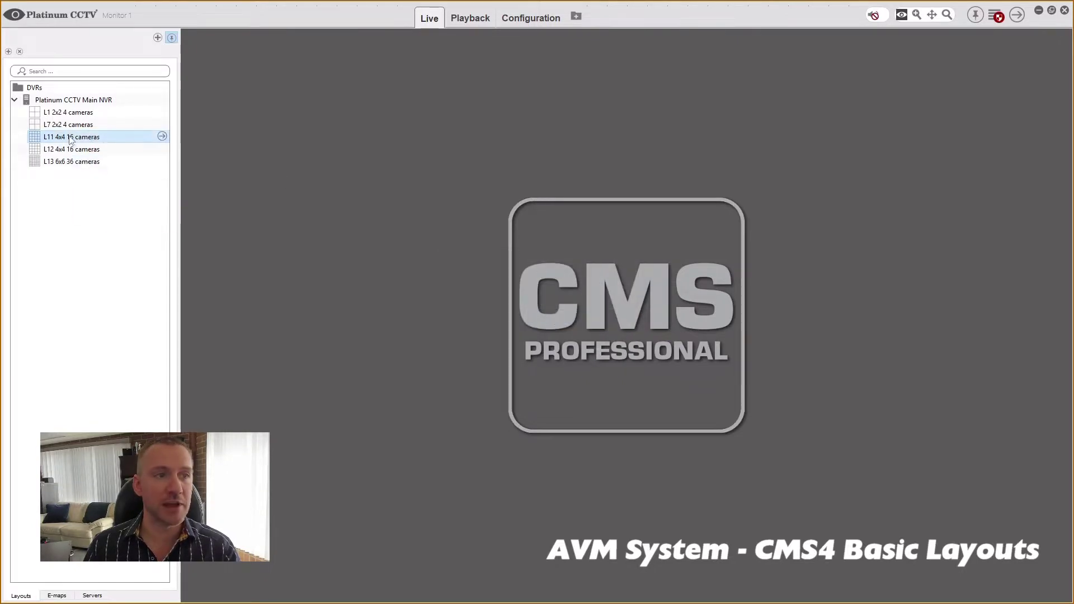
Step: Delete layouts L11, L12 and L7, leaving only L1 and L13
right_click(68, 137)
left_click(107, 145)
left_click(553, 321)
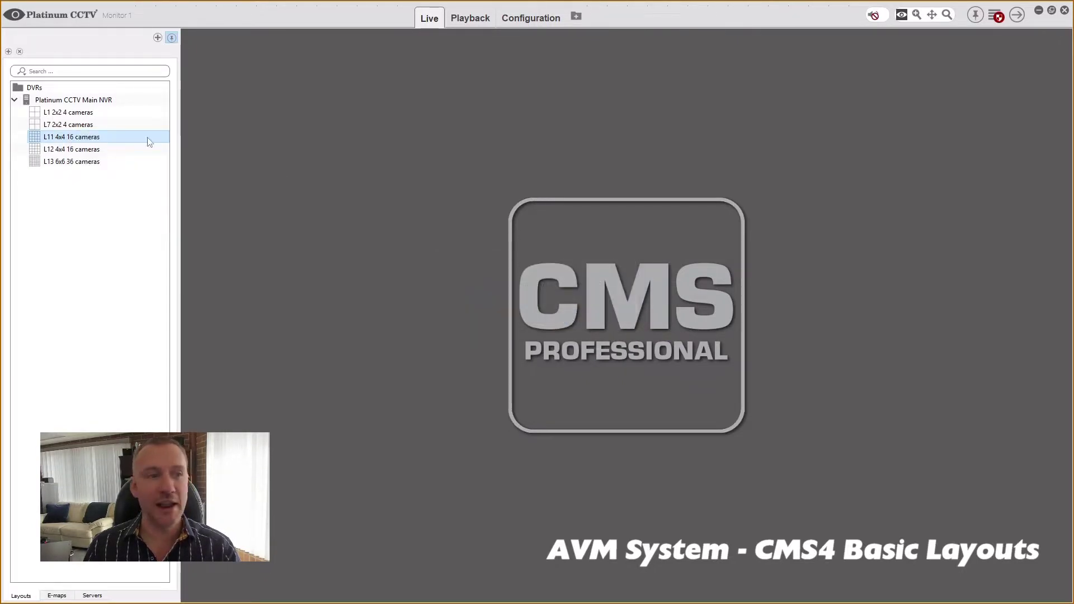
right_click(72, 138)
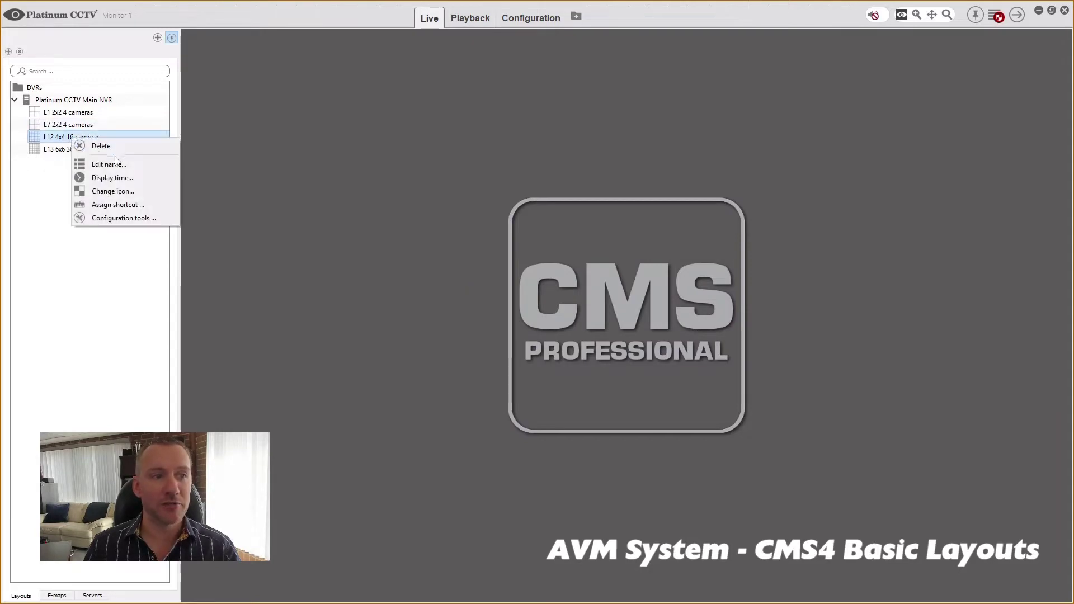
left_click(102, 146)
left_click(551, 318)
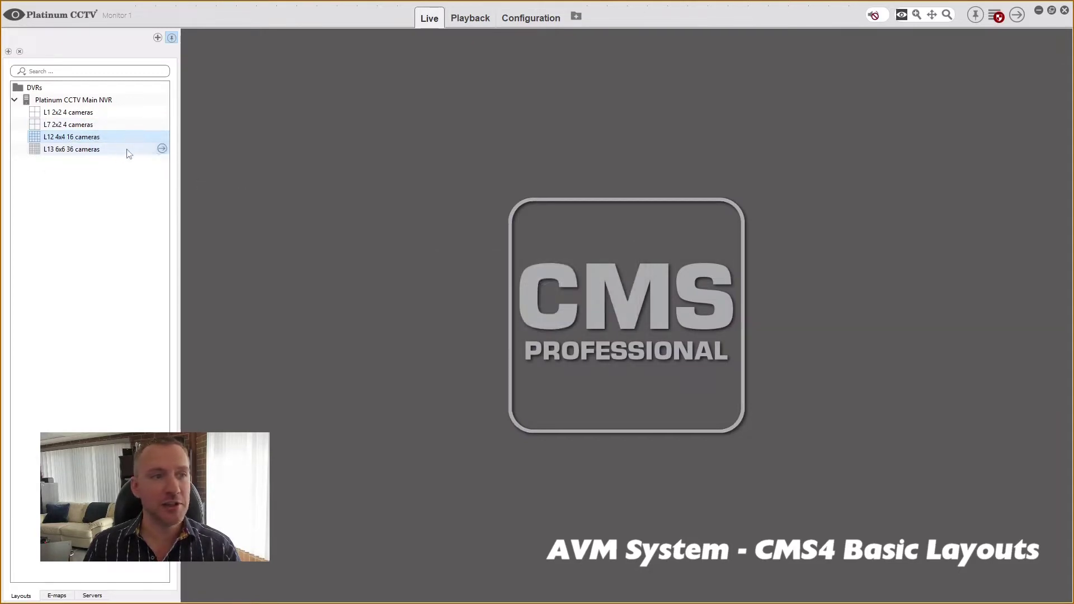
right_click(67, 126)
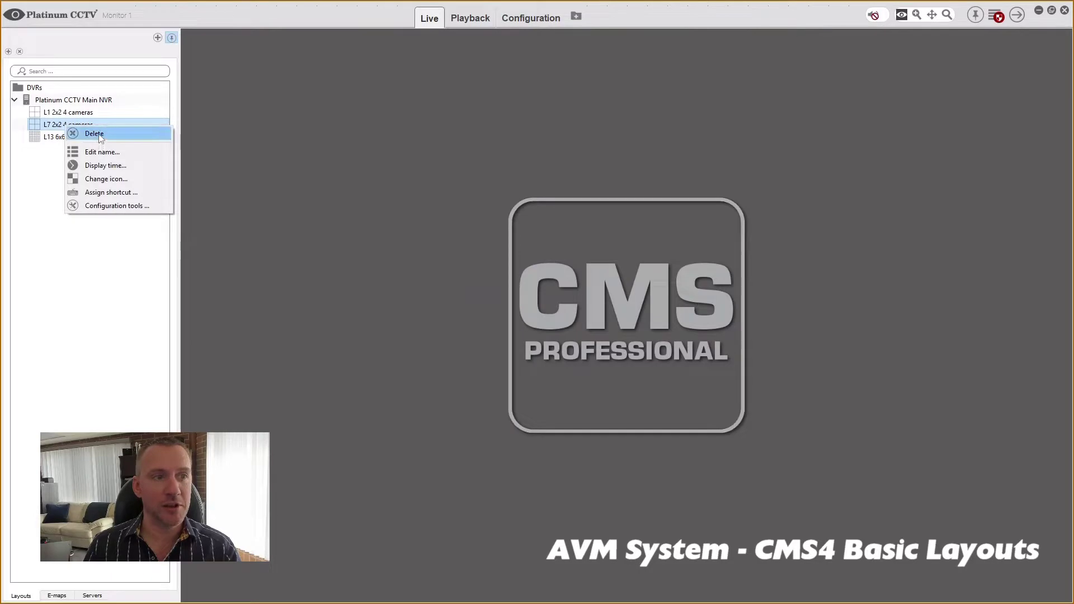
left_click(99, 143)
left_click(554, 317)
Step: Rename the 36-camera L13 layout to 'All Cameras'
double_click(67, 125)
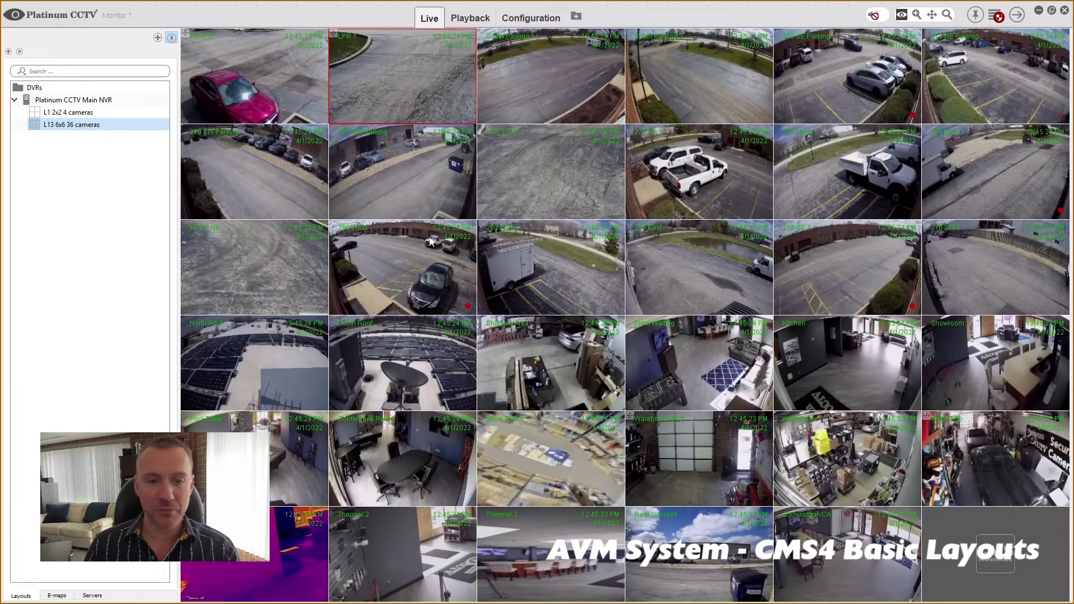
right_click(63, 124)
left_click(98, 146)
type("All Cameras")
key("Return")
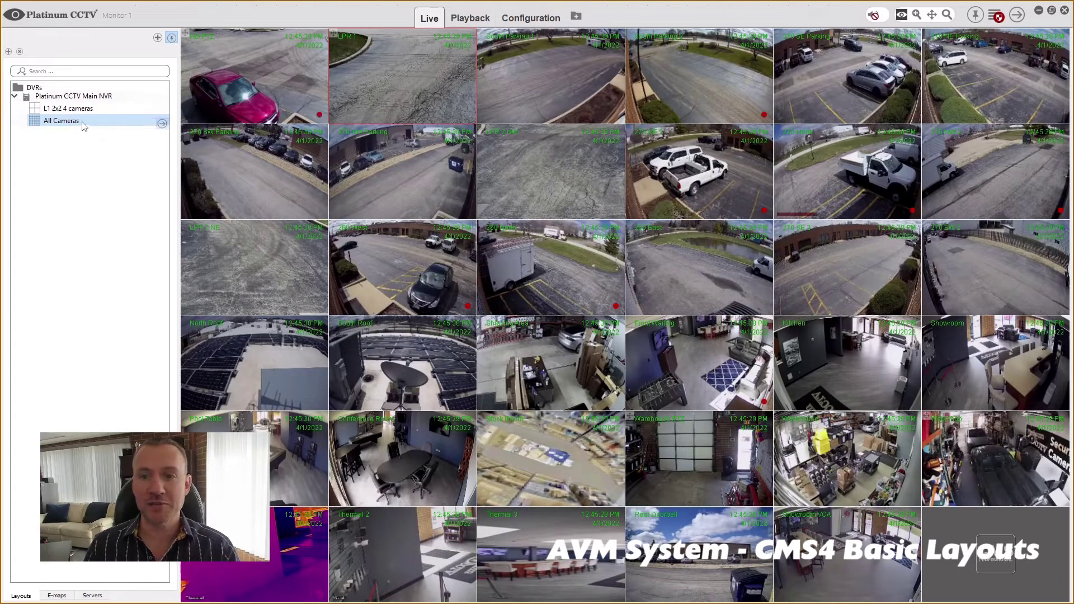
Step: Drag All Cameras above L1, then show L1's four-camera grid live
mouse_move(47, 126)
left_click_drag(46, 115, 48, 102)
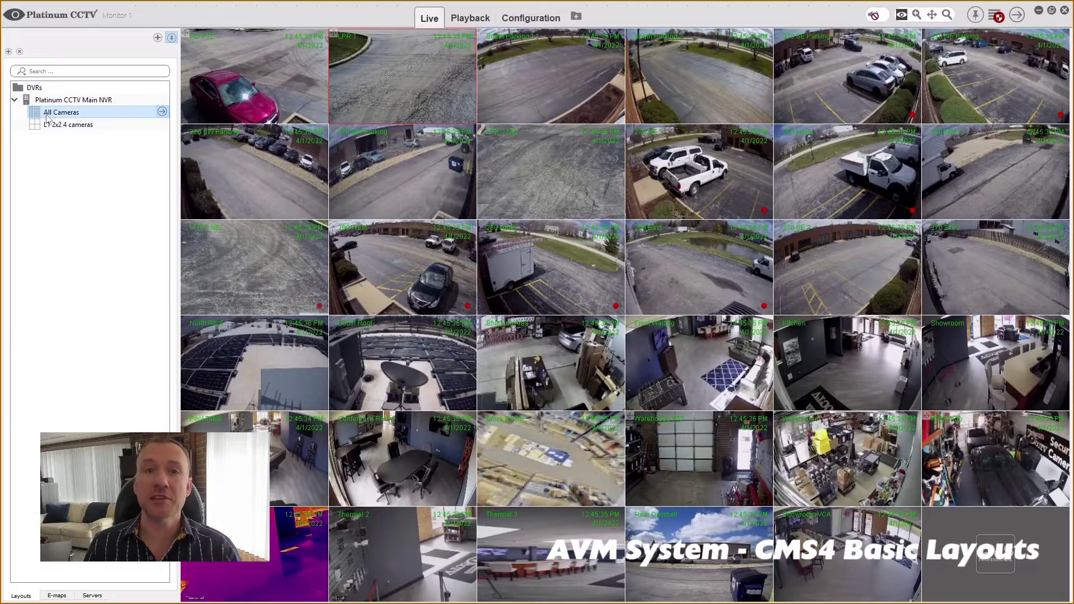
double_click(54, 124)
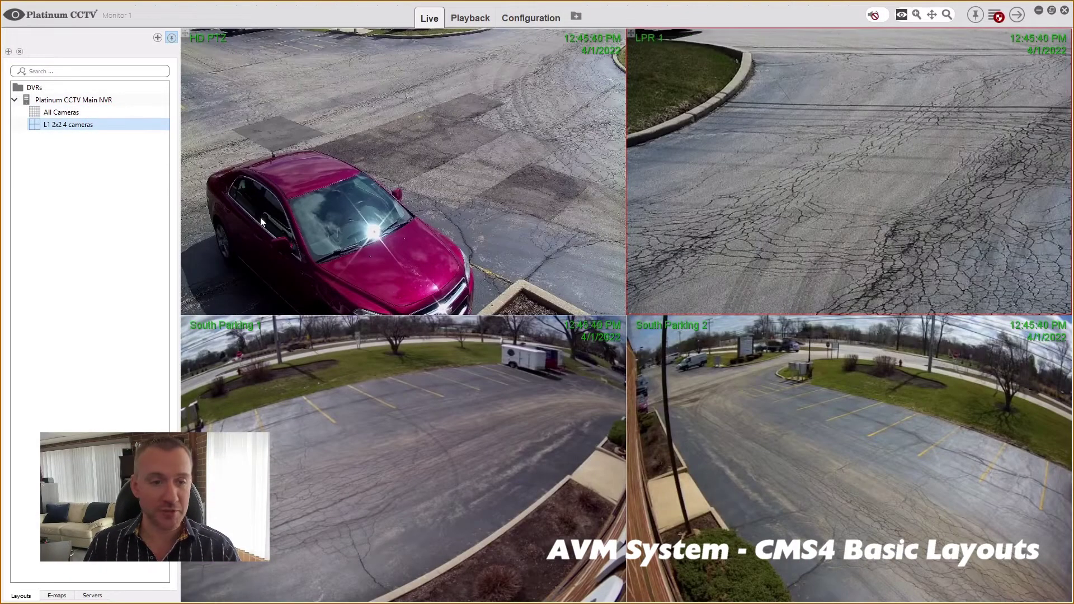
Step: Rename the L1 layout to 'Front of Building'
right_click(85, 121)
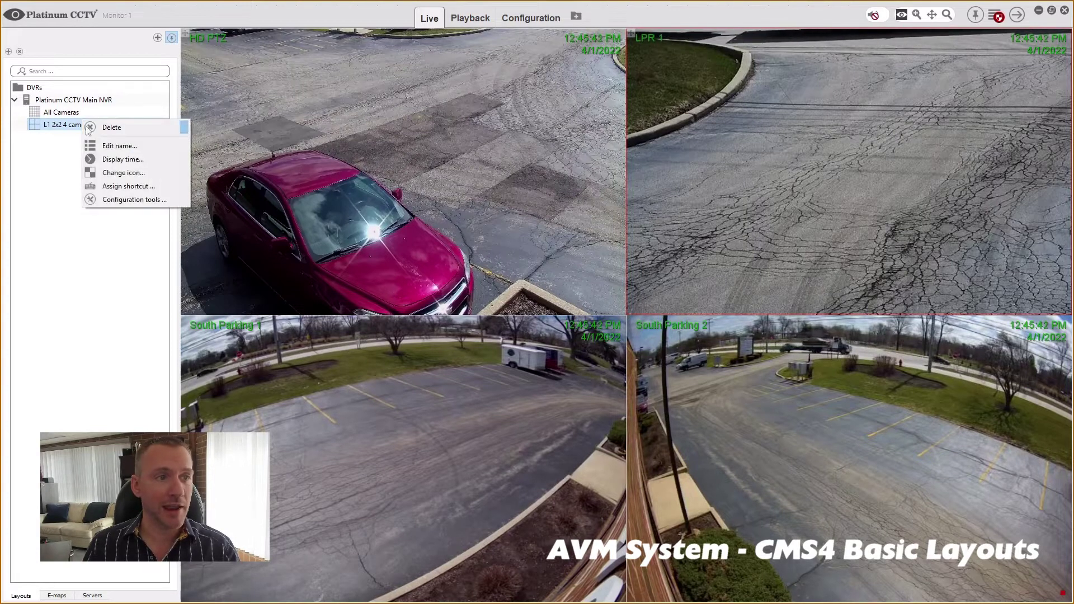
left_click(123, 146)
type("Front of B")
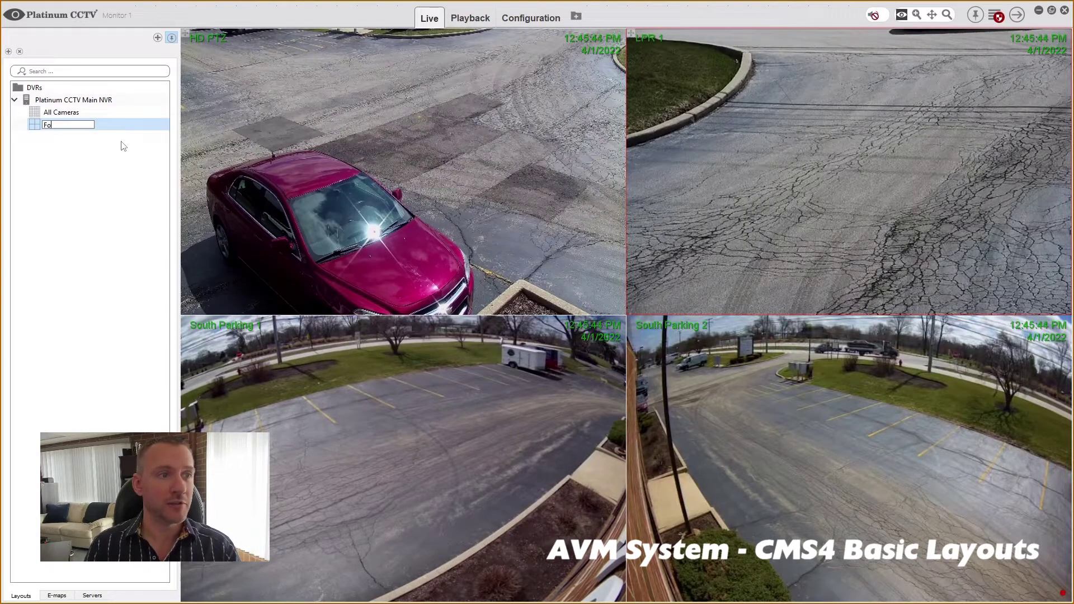
type("uilding")
key("Return")
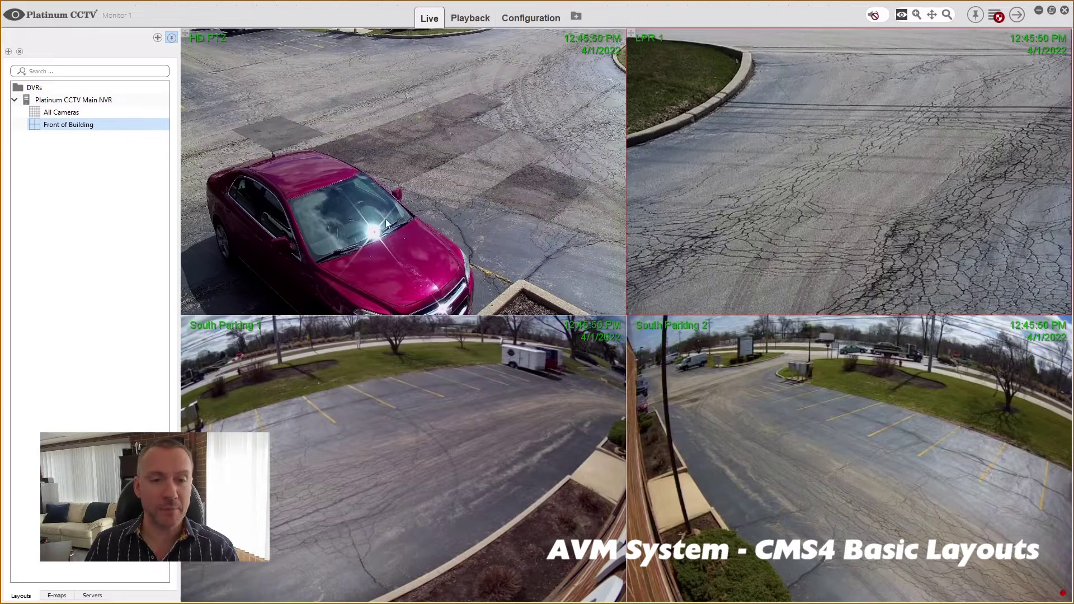
Step: View the All Cameras grid live, then switch back to Front of Building
double_click(62, 112)
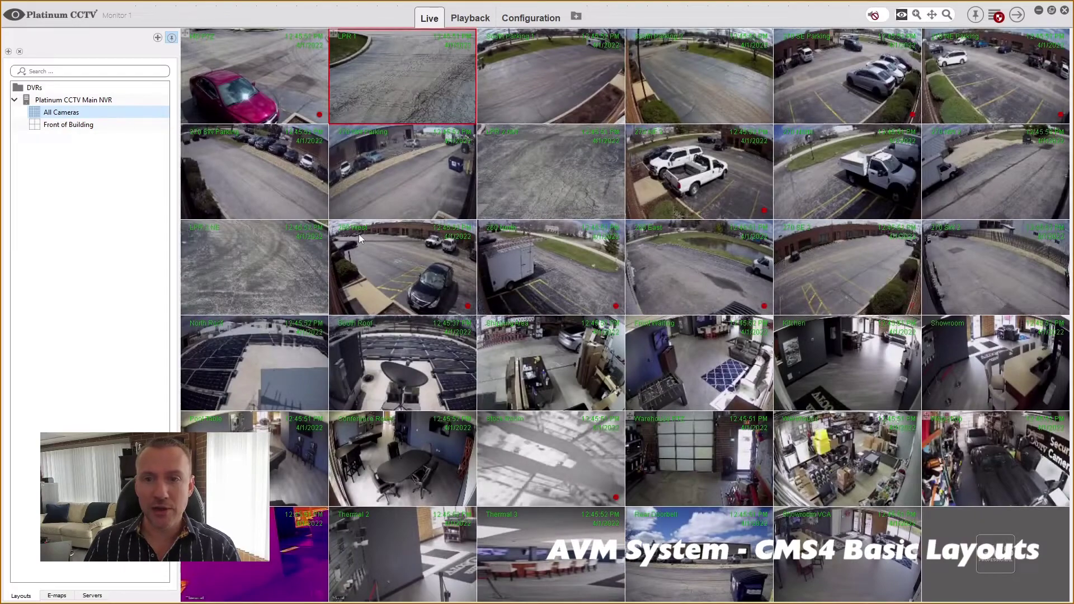
double_click(59, 125)
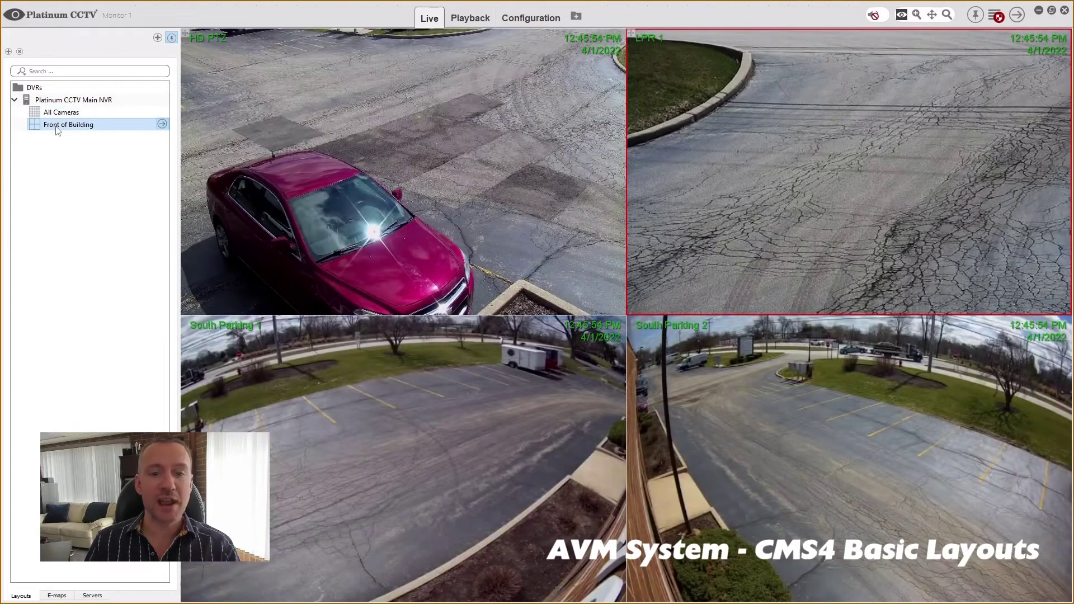
right_click(60, 101)
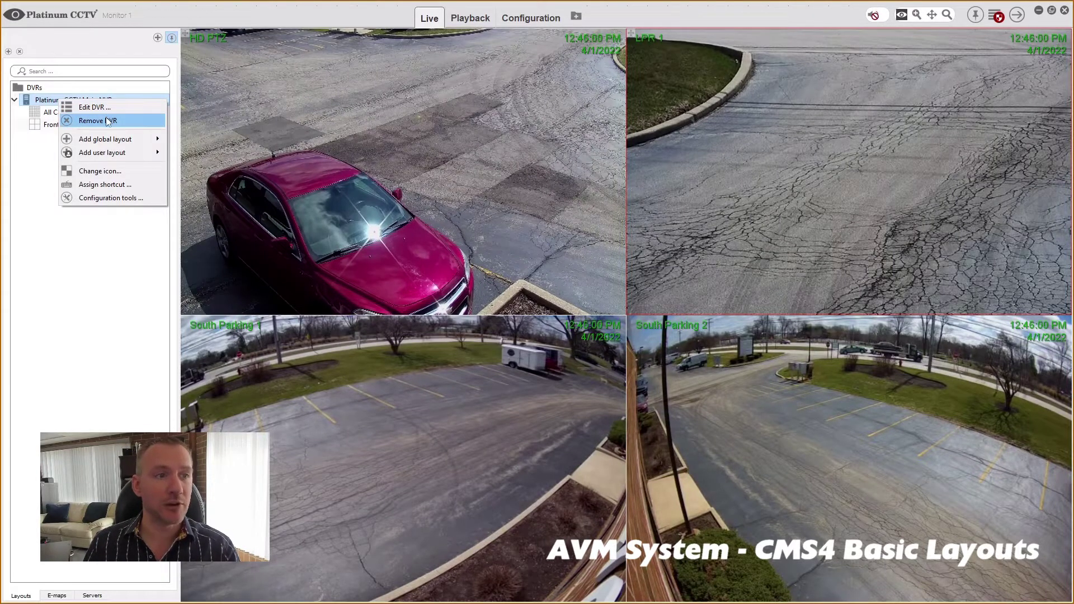
Step: Add a global standard layout to the NVR: 4x4 grid, 13 cameras
mouse_move(129, 141)
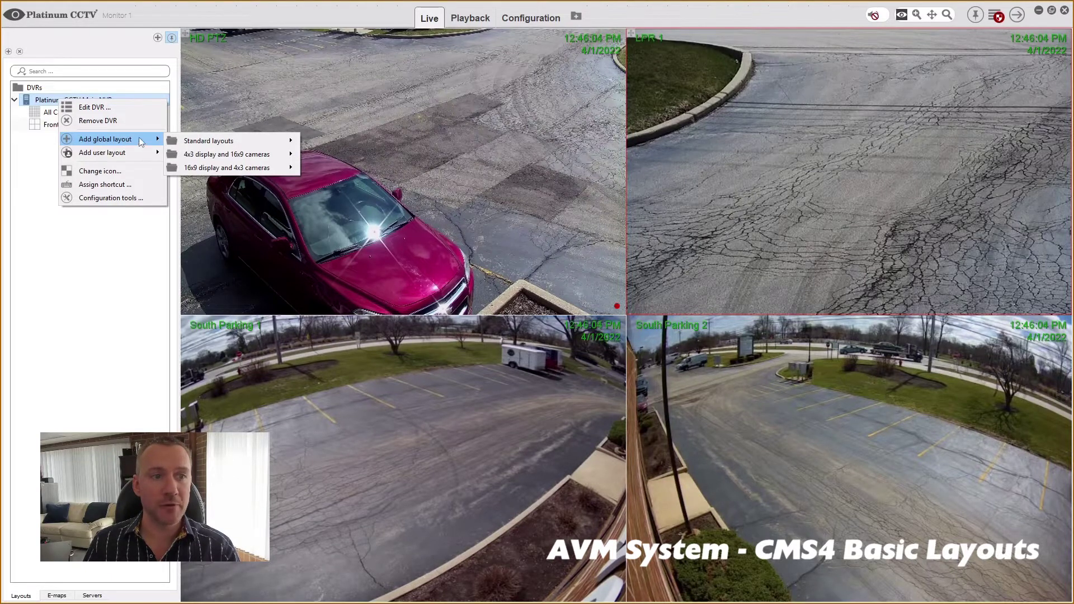
mouse_move(238, 144)
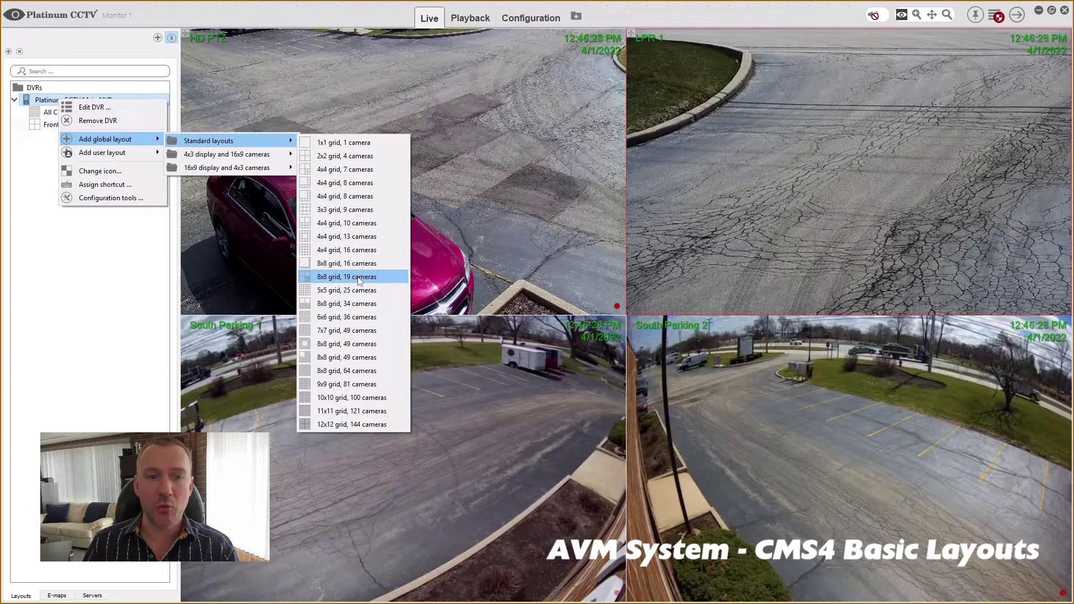
left_click(351, 236)
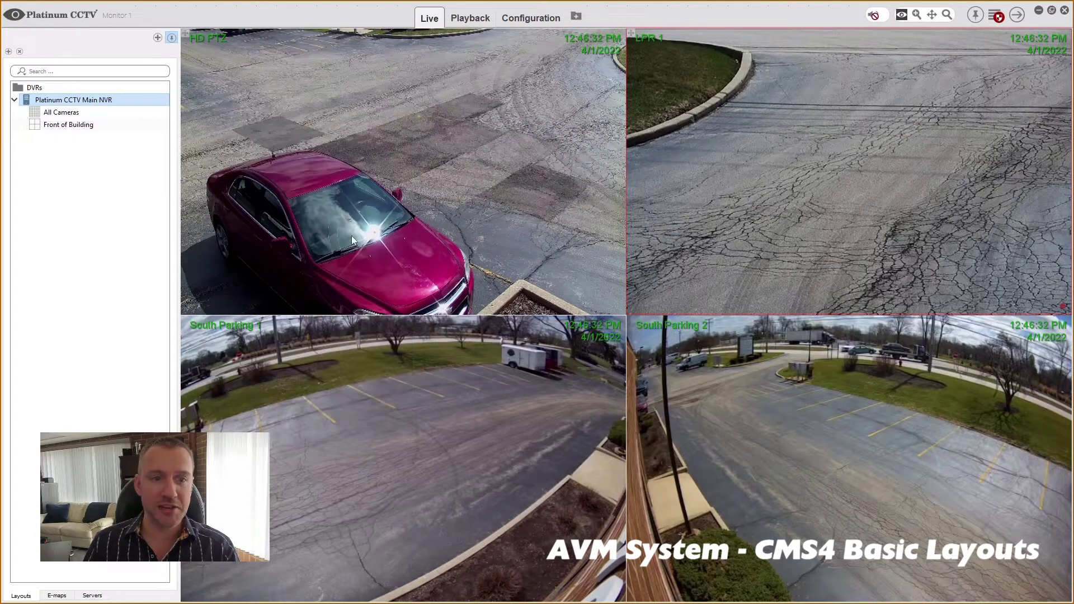
Step: Open the new 4x4 grid, 13 cameras layout live and rename it 'Outside of Building'
double_click(70, 139)
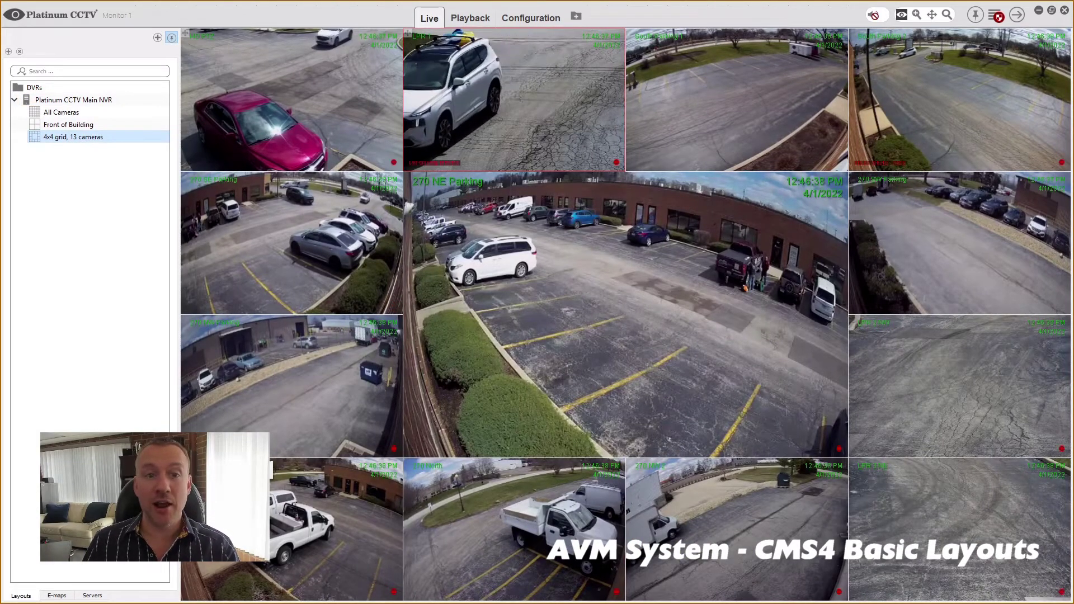
right_click(55, 140)
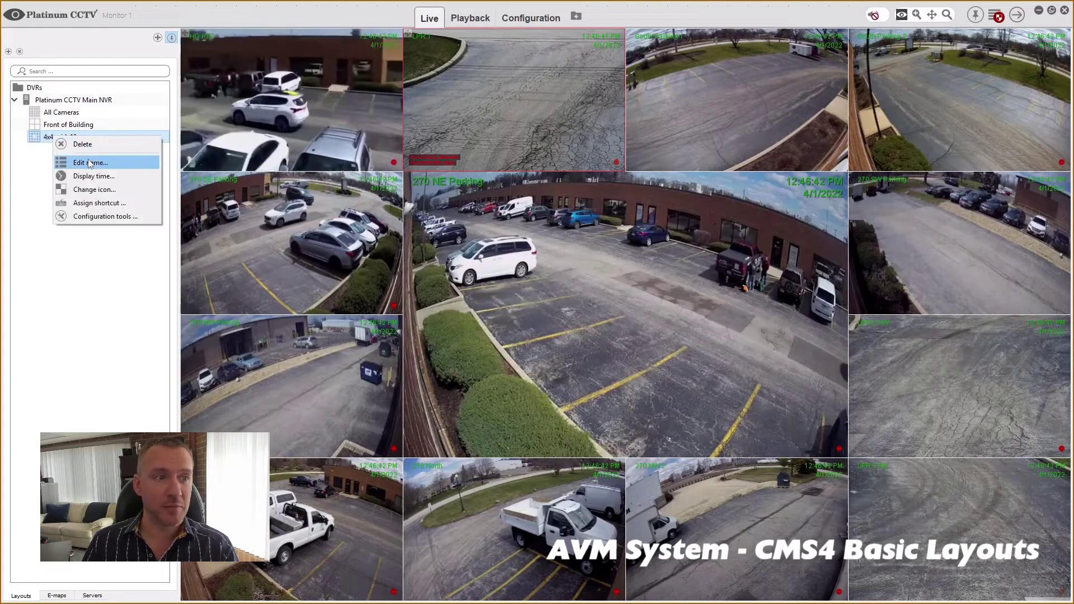
left_click(90, 162)
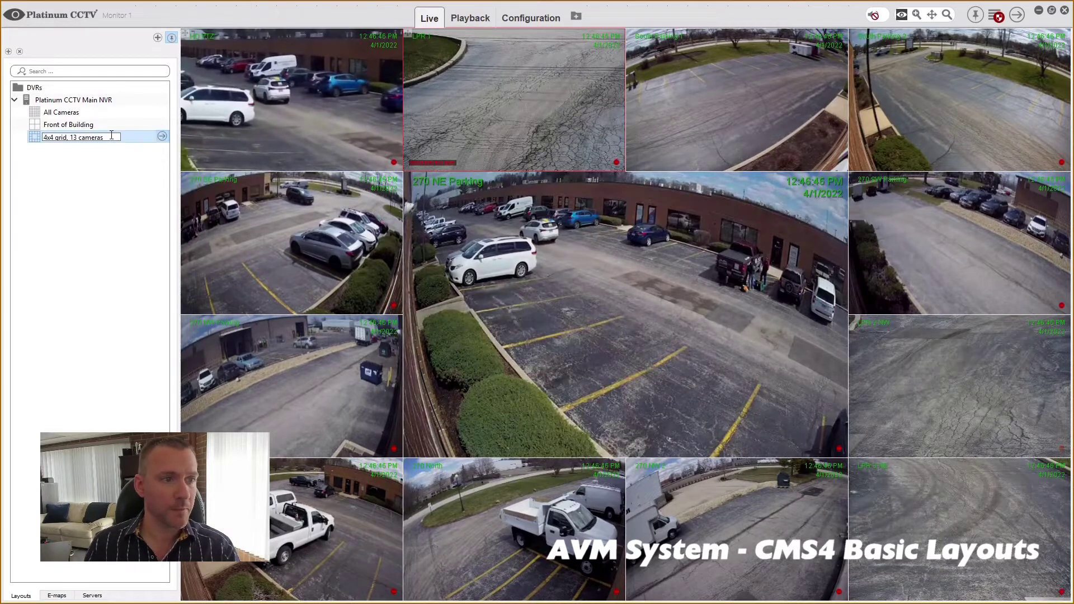
type("Out")
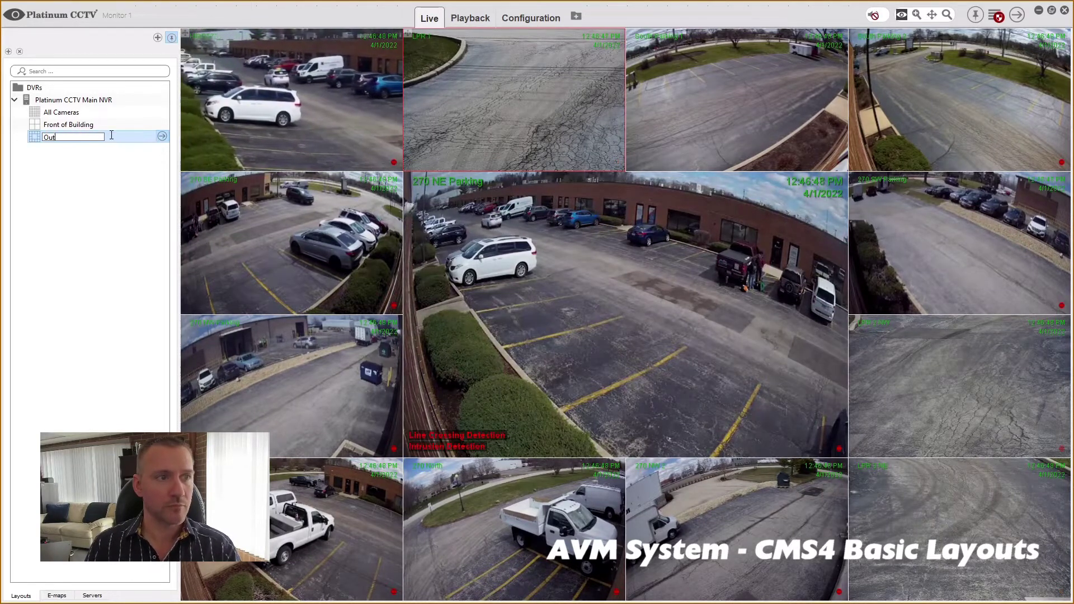
type("side of Building")
key("Return")
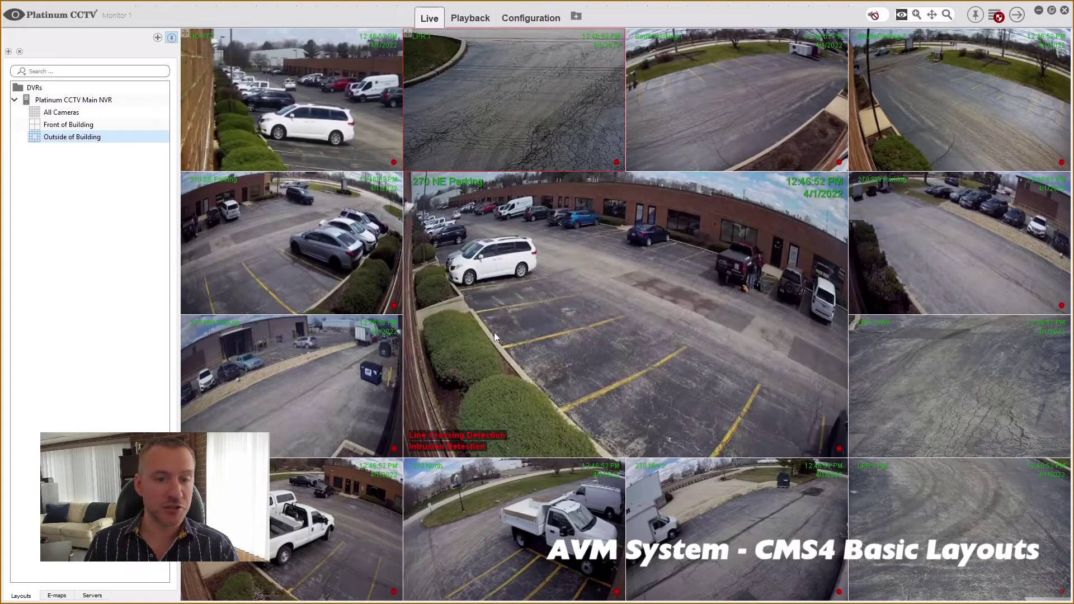
Step: Swap South Parking 2, LPR 1 and 270 SE Parking around the grid tiles
left_click_drag(921, 109, 659, 291)
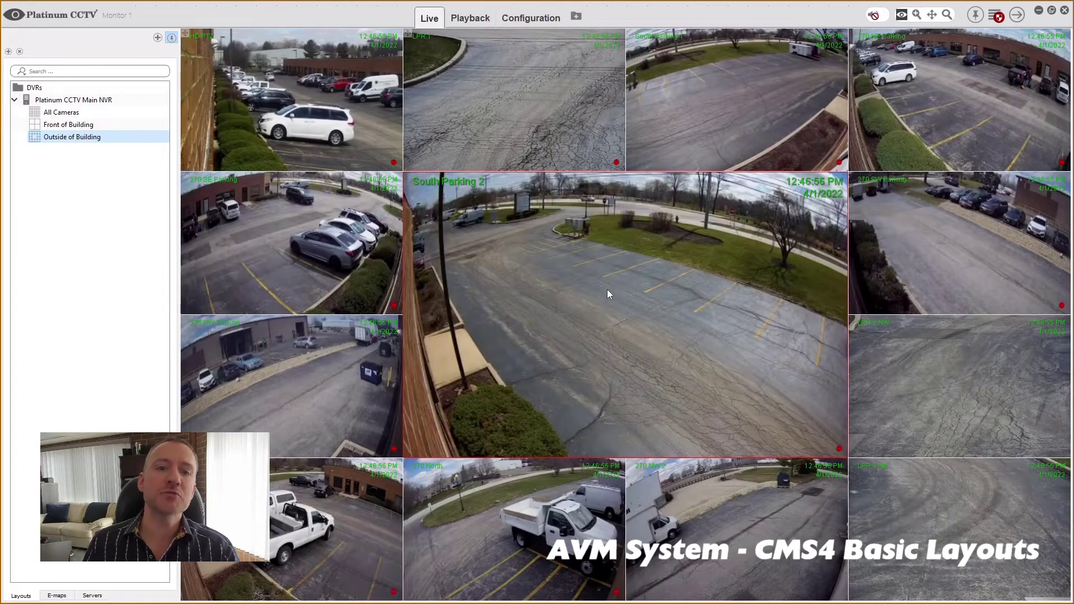
left_click_drag(607, 290, 761, 151)
left_click_drag(730, 299, 729, 298)
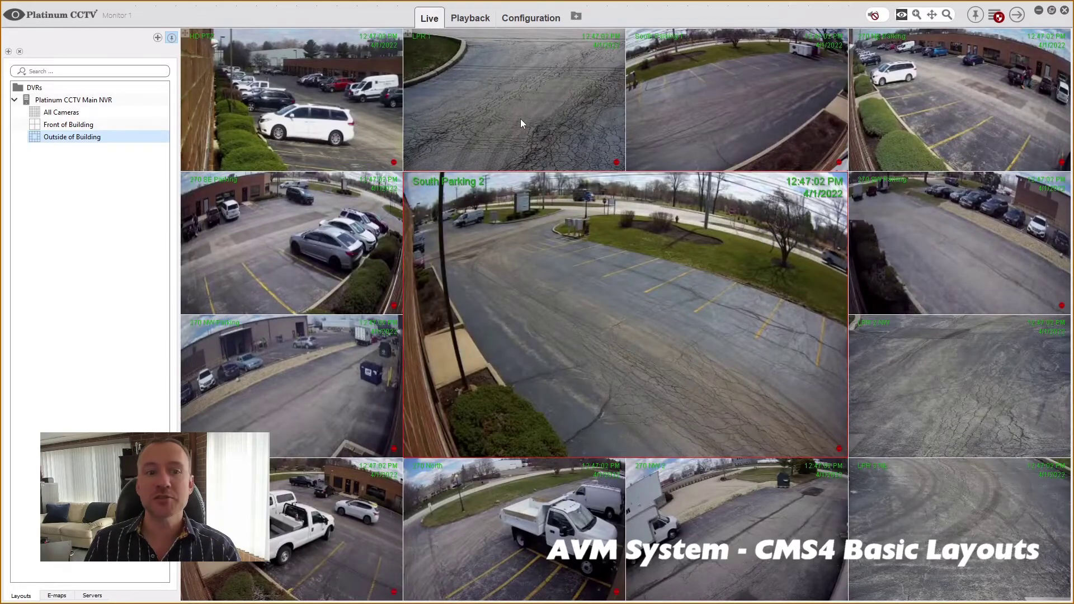
left_click_drag(520, 118, 345, 243)
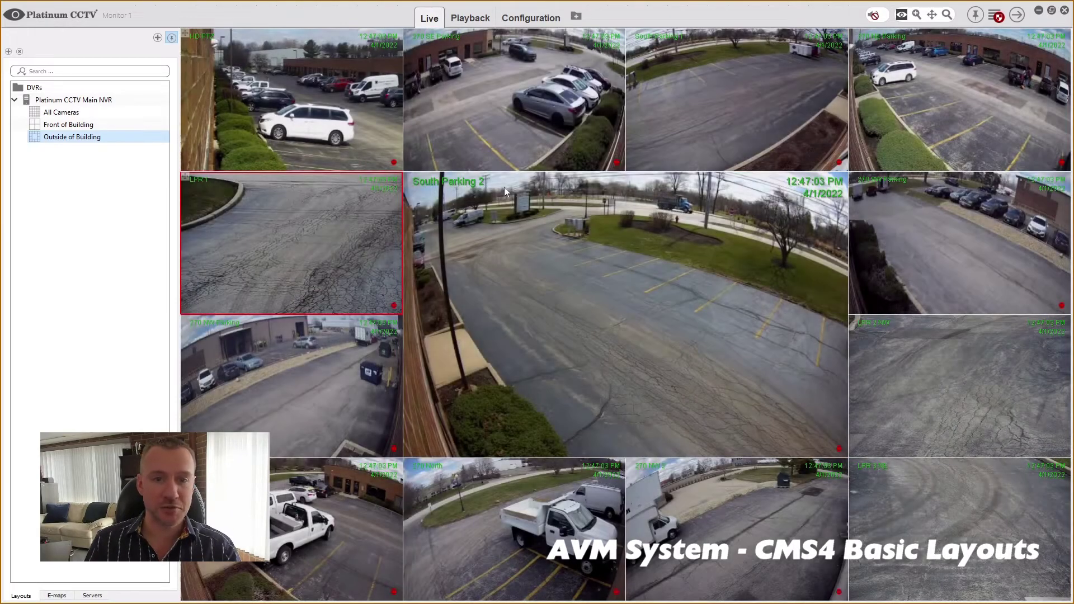
left_click_drag(505, 165, 287, 213)
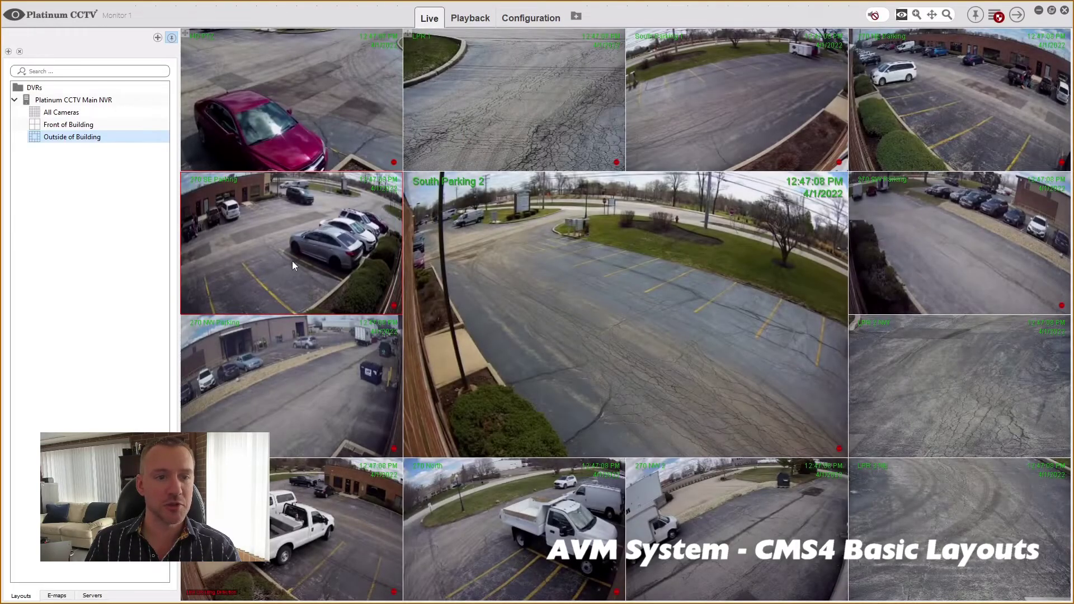
left_click_drag(292, 261, 301, 334)
Step: Reposition HD PTZ, LPR 1, 270 NW and 270 NE Parking, centring 270 SW Parking
left_click_drag(279, 209, 291, 101)
left_click_drag(495, 99, 300, 118)
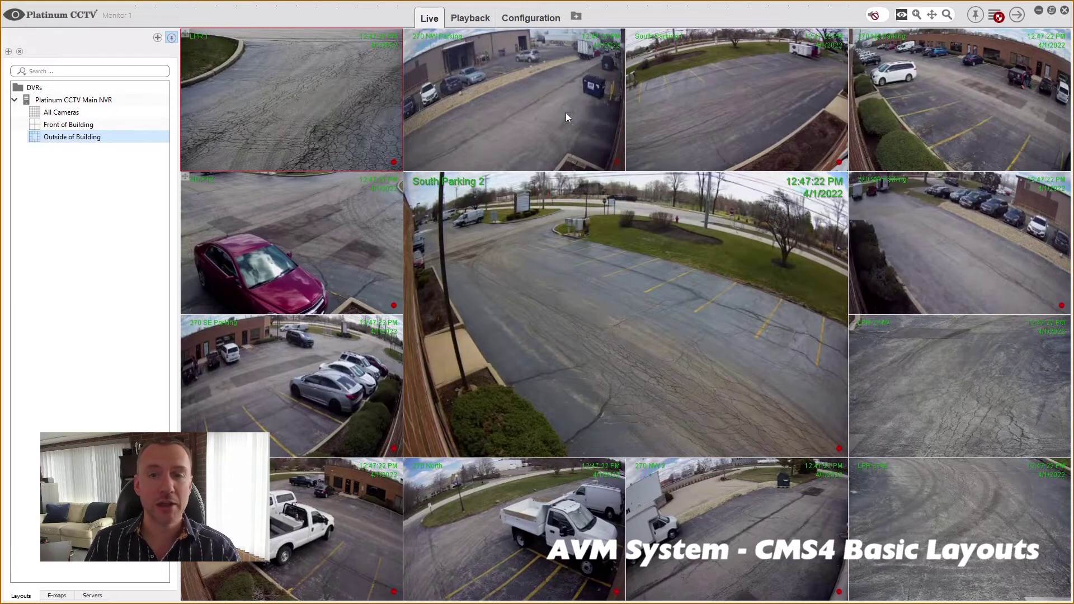
left_click_drag(562, 111, 1009, 270)
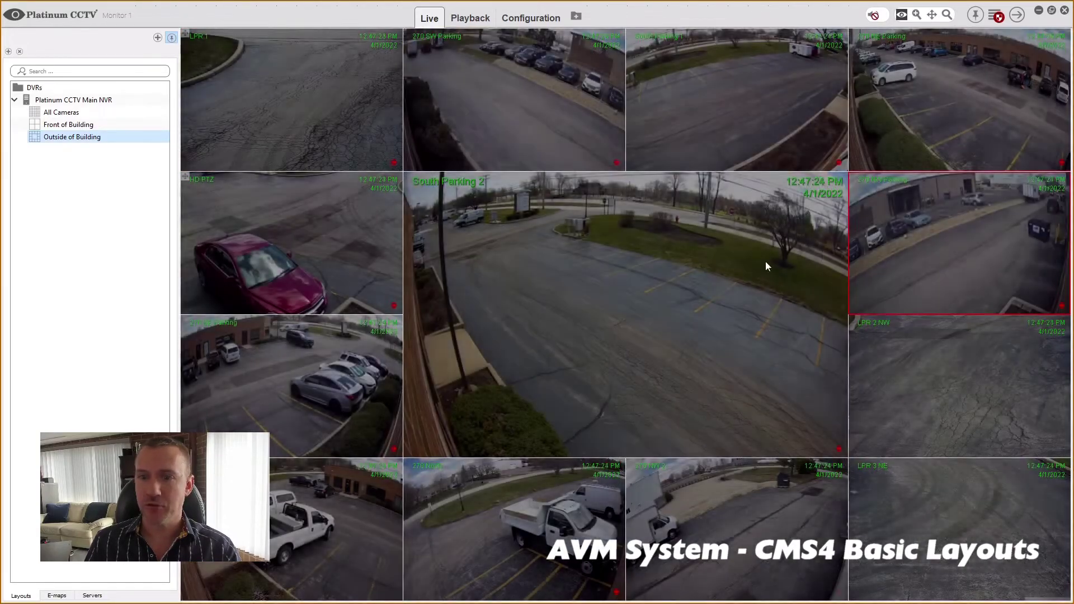
left_click_drag(638, 111, 637, 111)
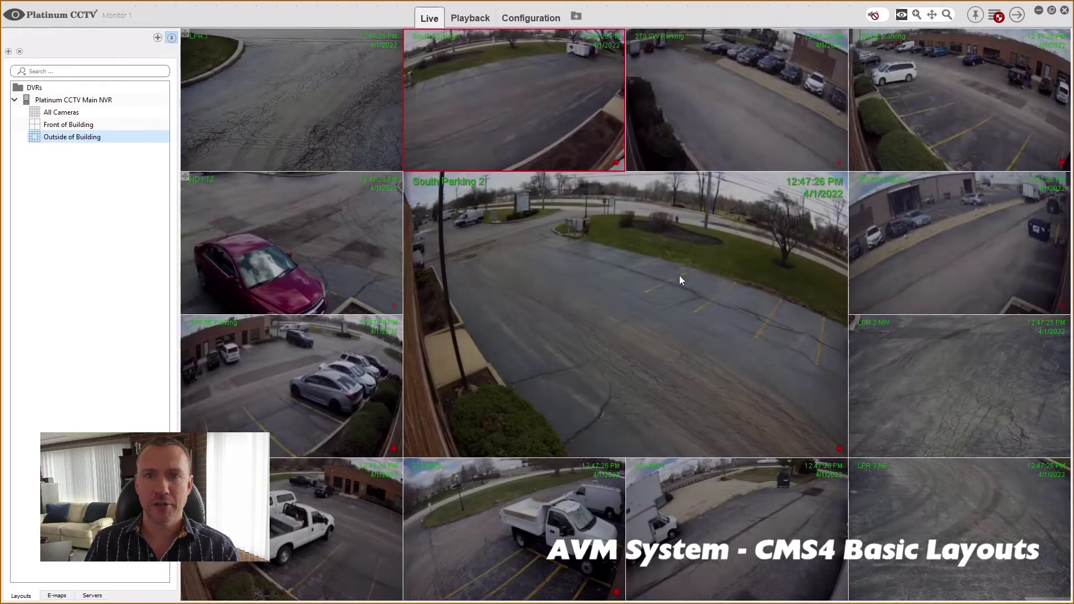
left_click_drag(679, 275, 750, 117)
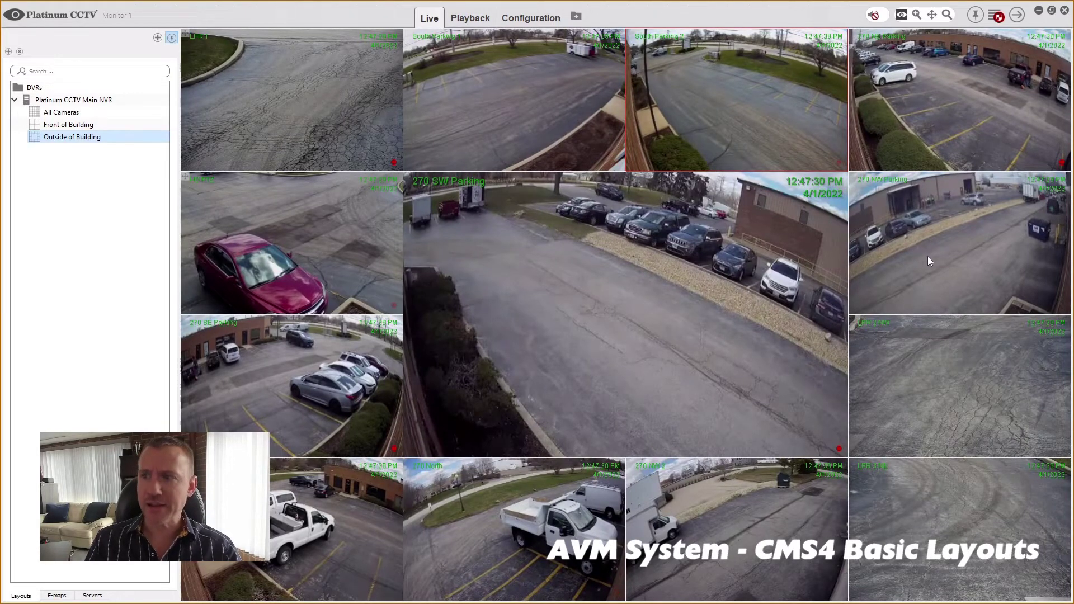
left_click_drag(955, 98, 284, 534)
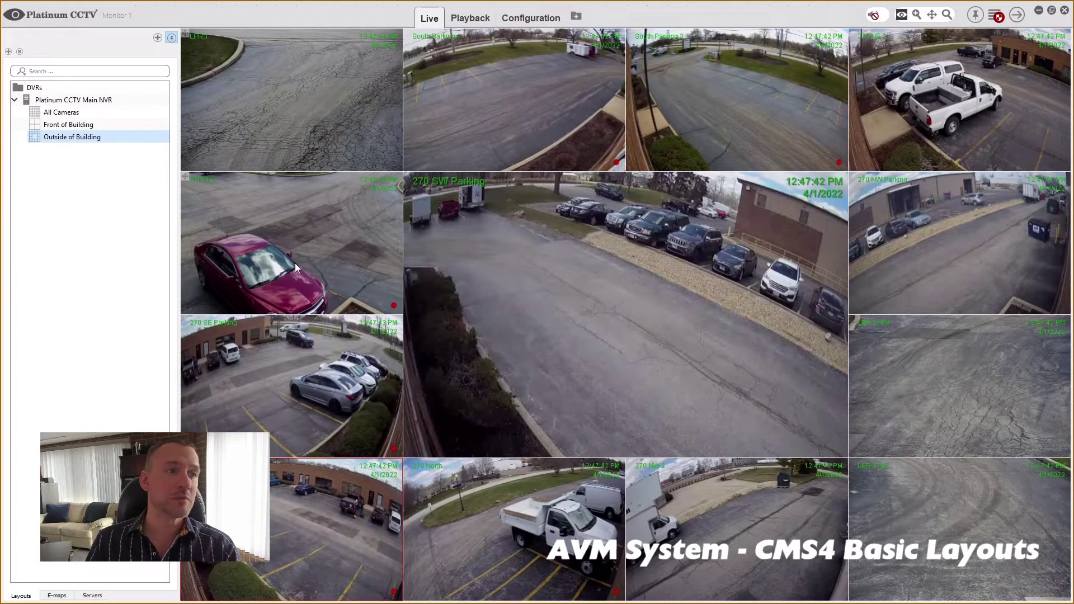
Step: Expand the main NVR's camera list and drop 270 NW 2 into the right-middle tile
left_click(91, 596)
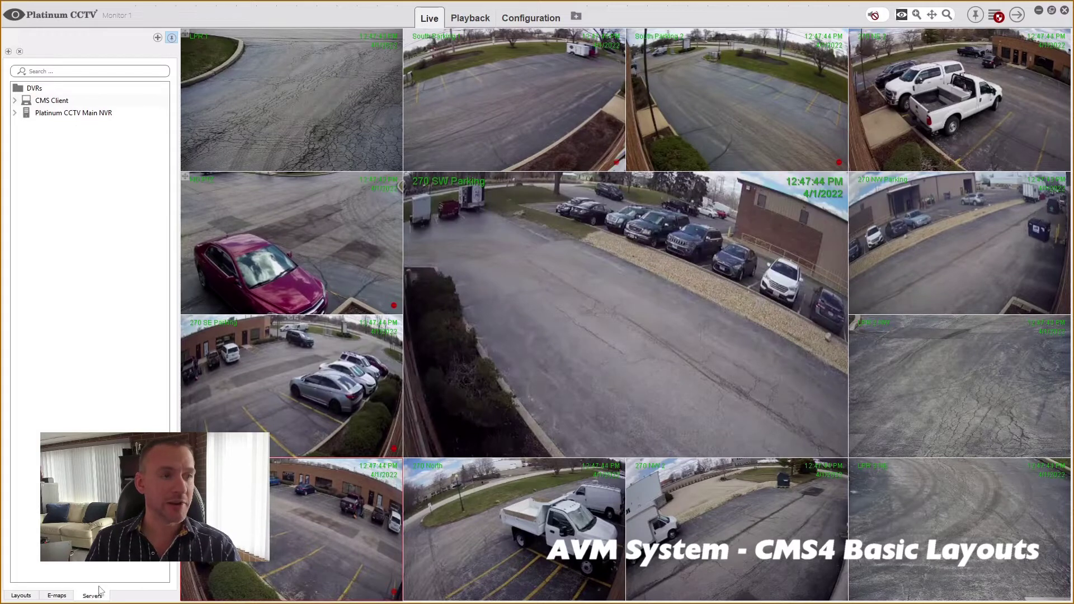
left_click(15, 113)
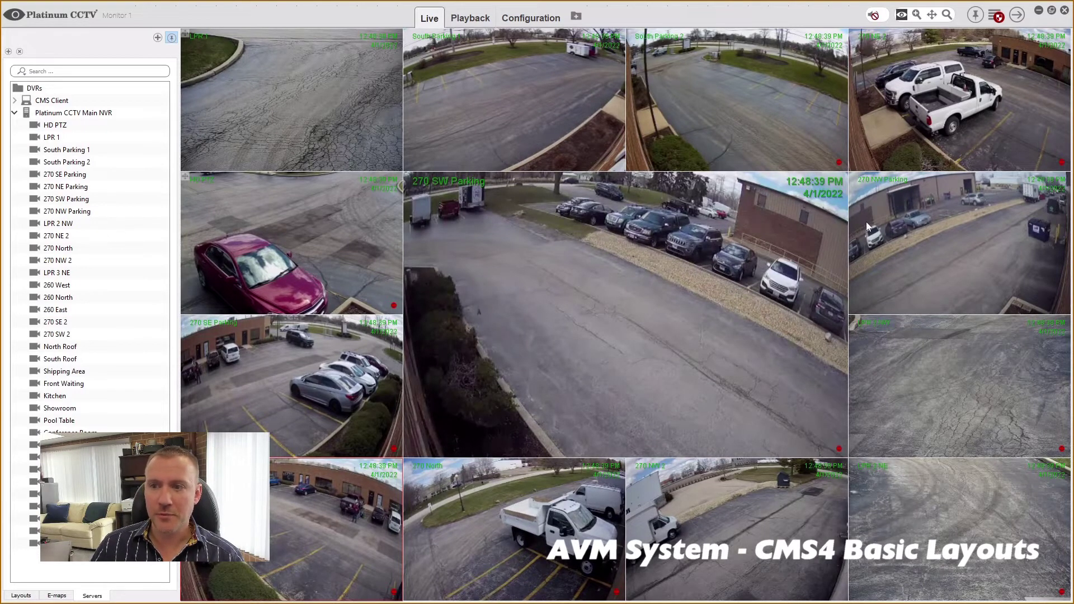
left_click(511, 331)
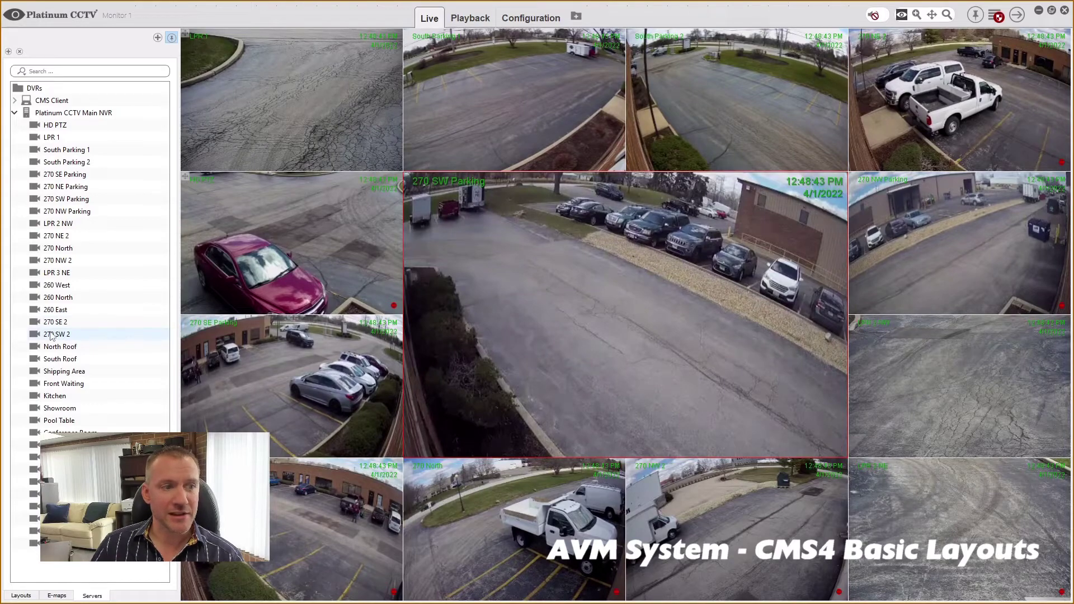
left_click_drag(57, 260, 1005, 350)
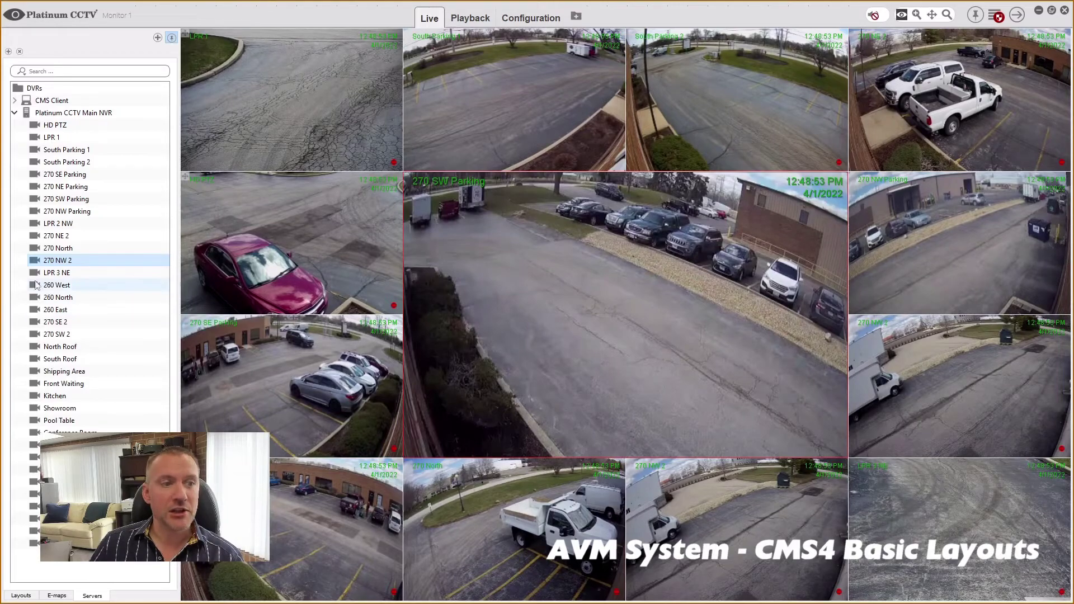
Step: Put 260 North in a bottom-row tile and move 270 SW Parking to the top-right tile
left_click_drag(56, 285, 787, 585)
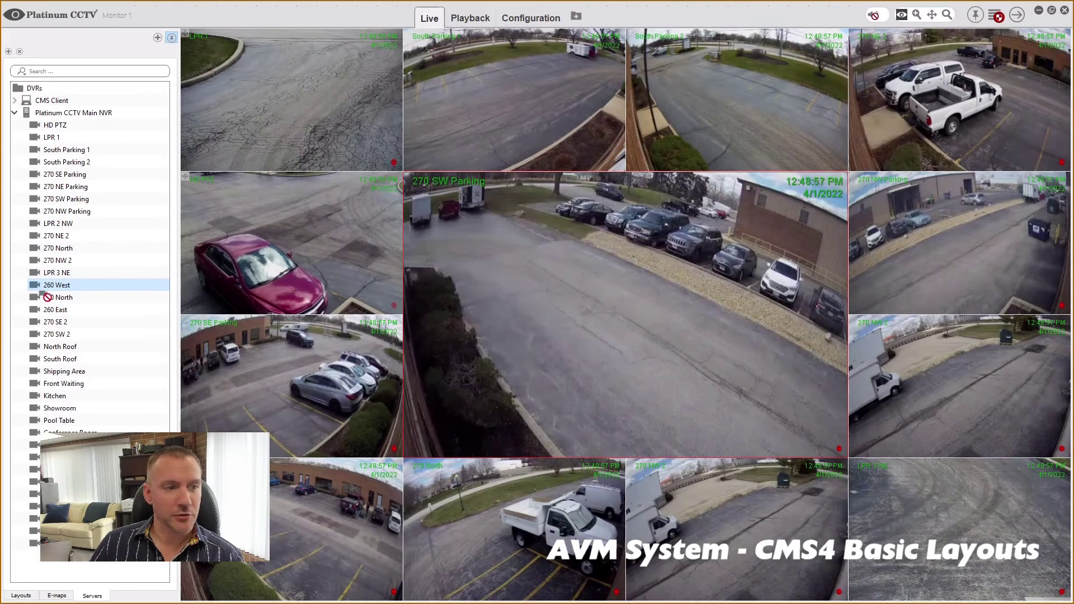
left_click_drag(58, 298, 767, 562)
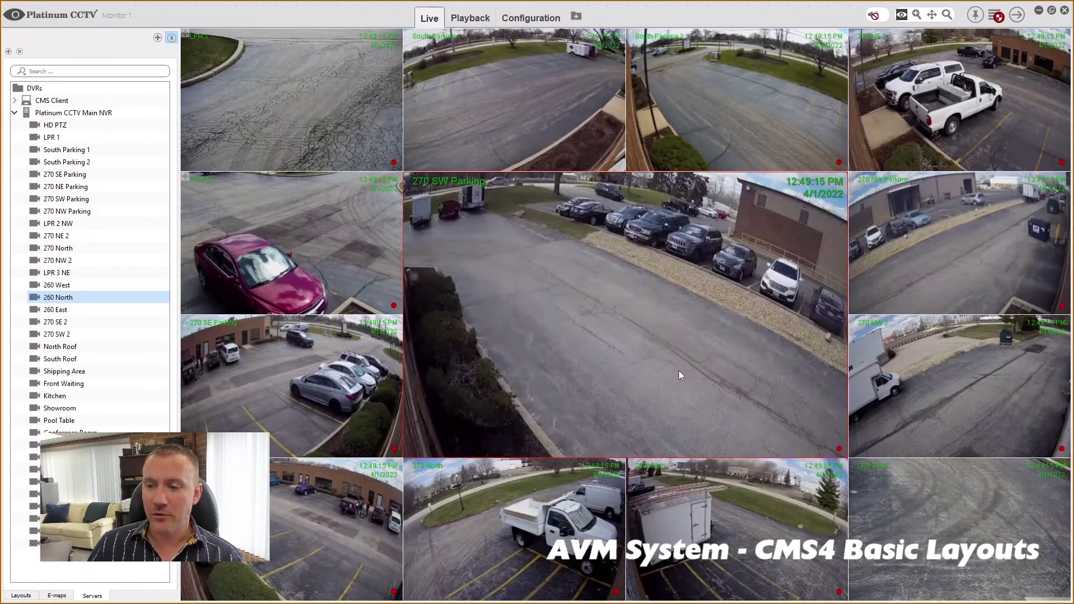
left_click_drag(666, 351, 944, 95)
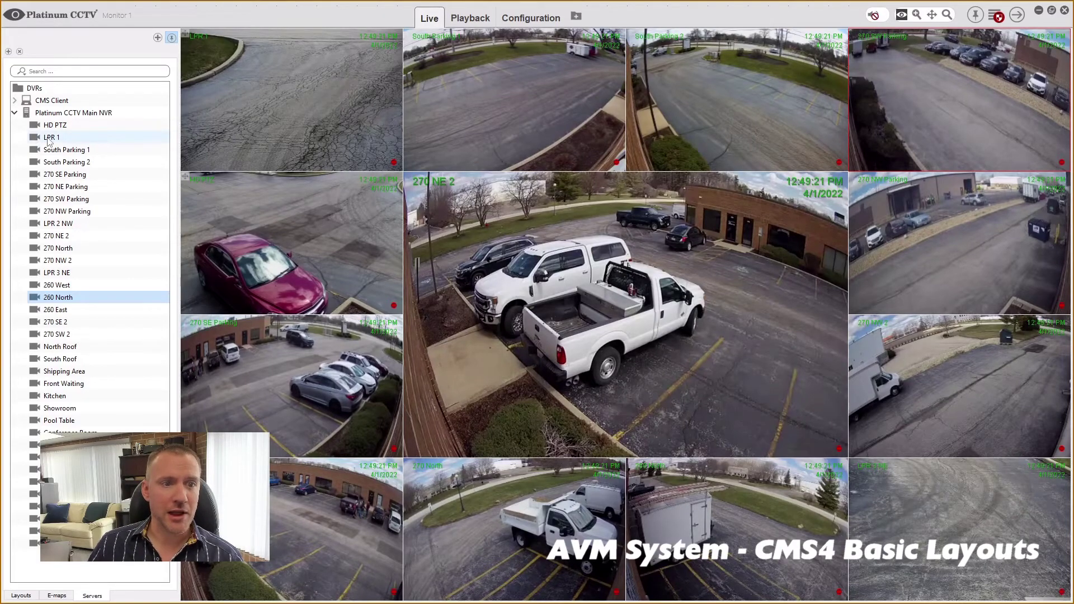
Step: Drop HD PTZ into the large centre tile and set it to Stream 1 - highest quality
left_click_drag(49, 128, 532, 295)
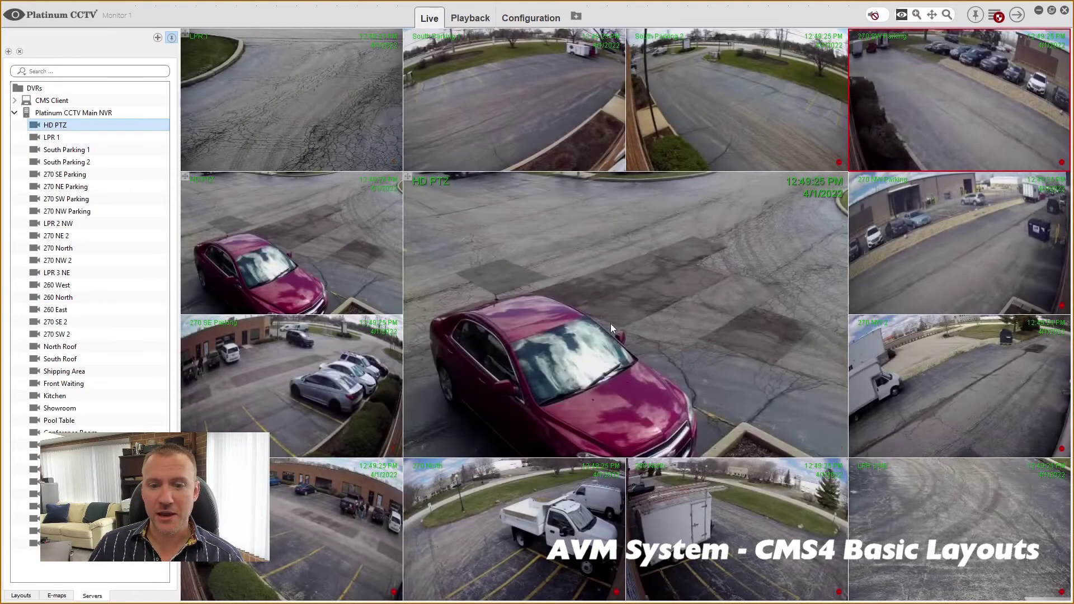
right_click(609, 323)
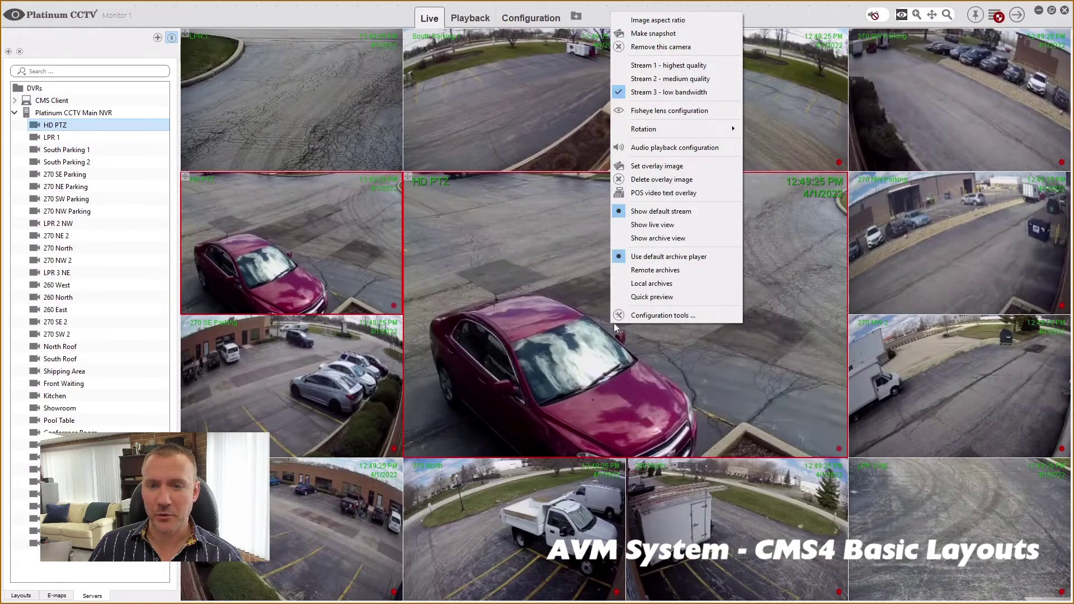
left_click(672, 69)
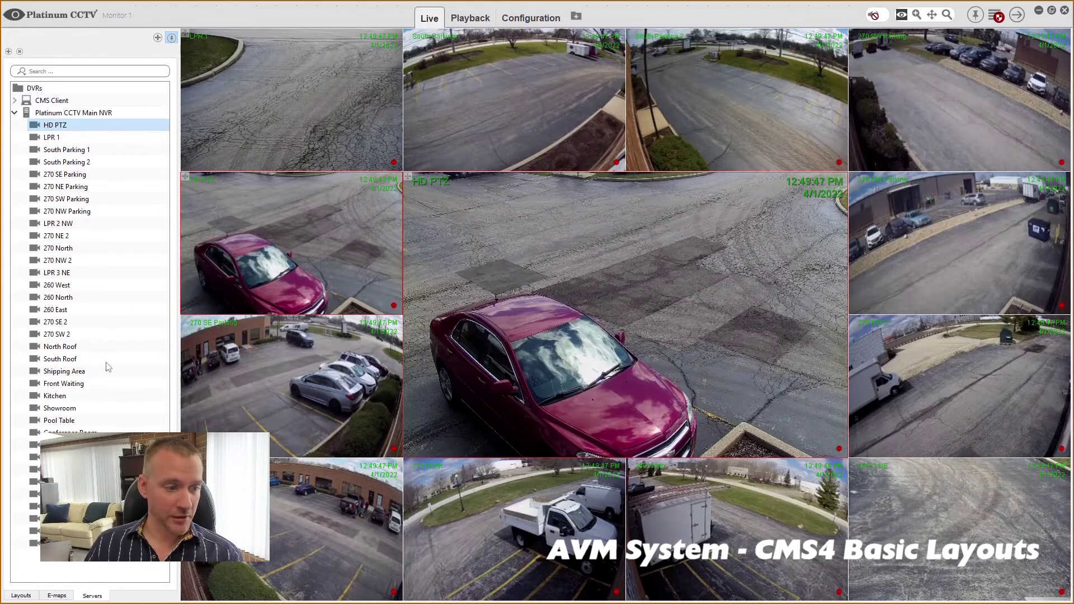
Step: In the Layouts list, drag Outside of Building just above Front of Building
left_click(21, 595)
left_click(71, 137)
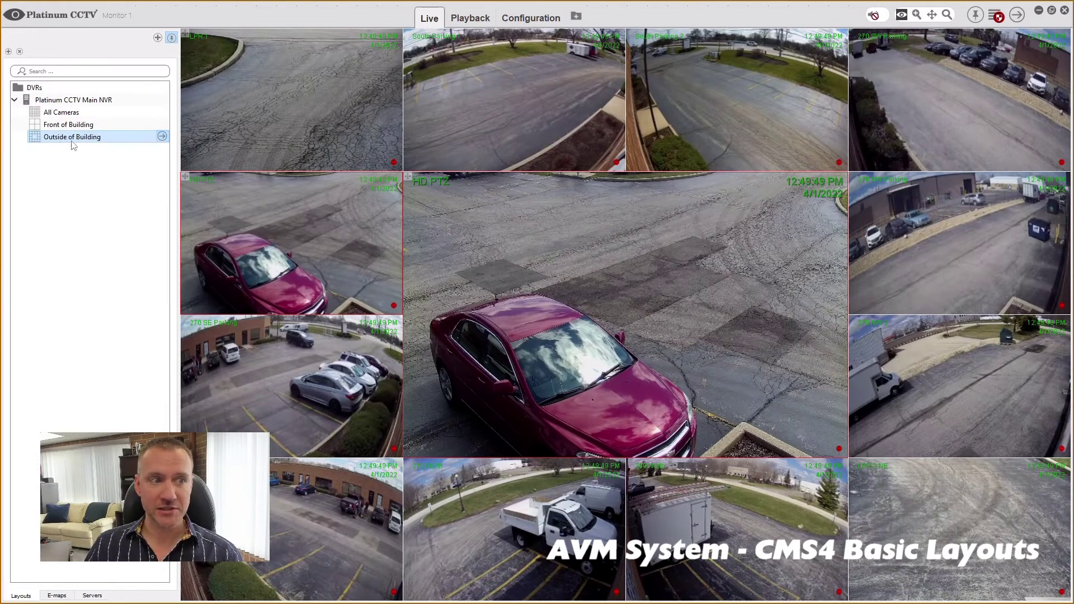
left_click_drag(72, 128, 72, 133)
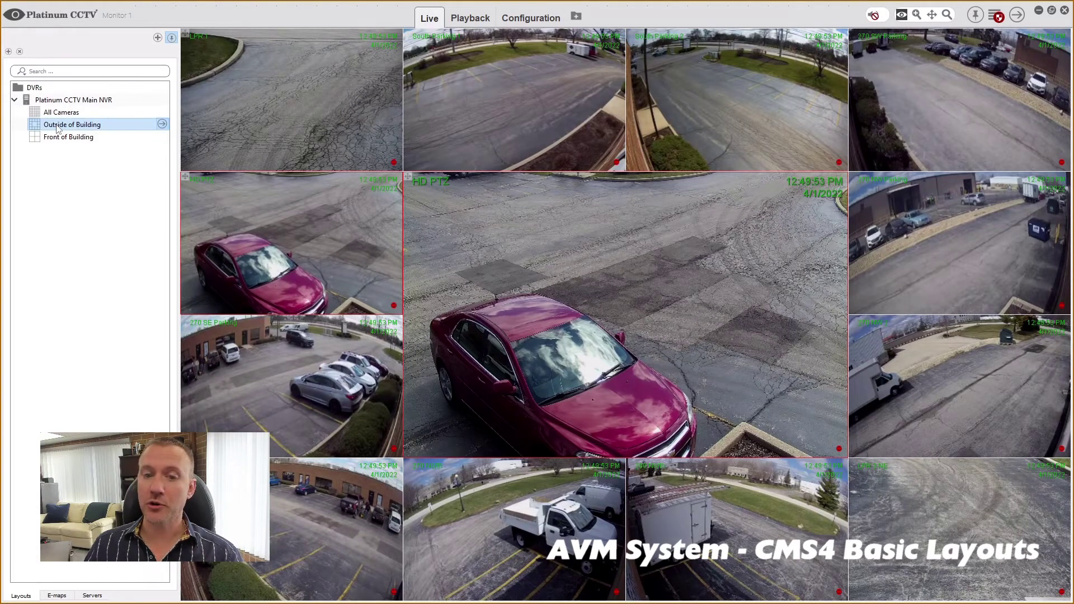